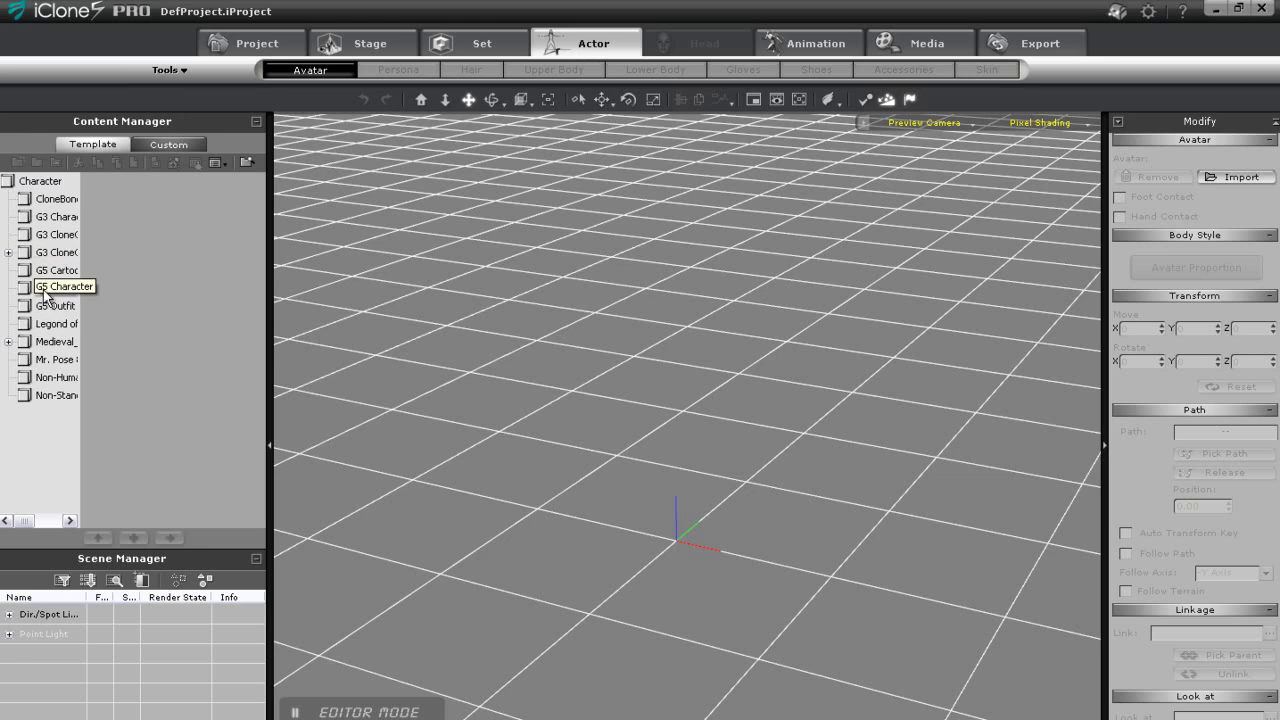
# Add the G5 character Chuck to the scene and frame his head and shoulders from the front
pyautogui.moveTo(122, 212); pyautogui.dragTo(709, 523)
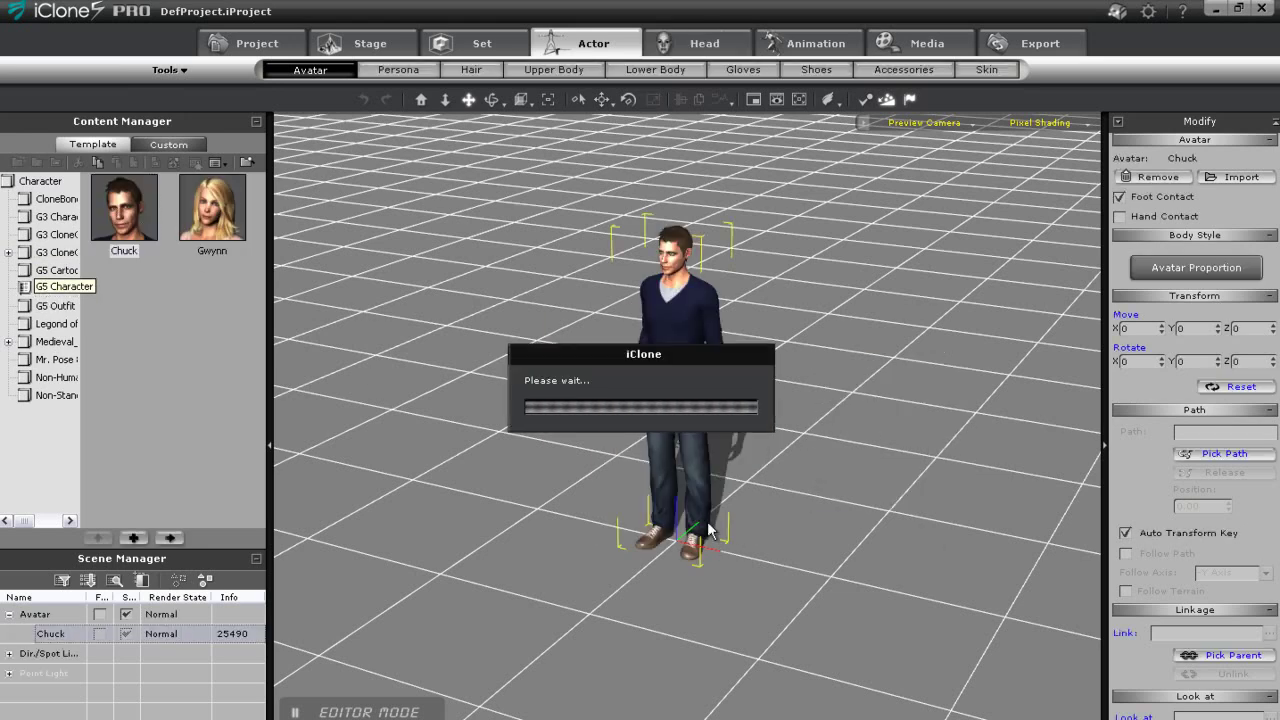
pyautogui.moveTo(623, 500); pyautogui.dragTo(805, 496, button='right')
pyautogui.moveTo(769, 564); pyautogui.dragTo(788, 386, button='right')
pyautogui.scroll(6, 788, 386)
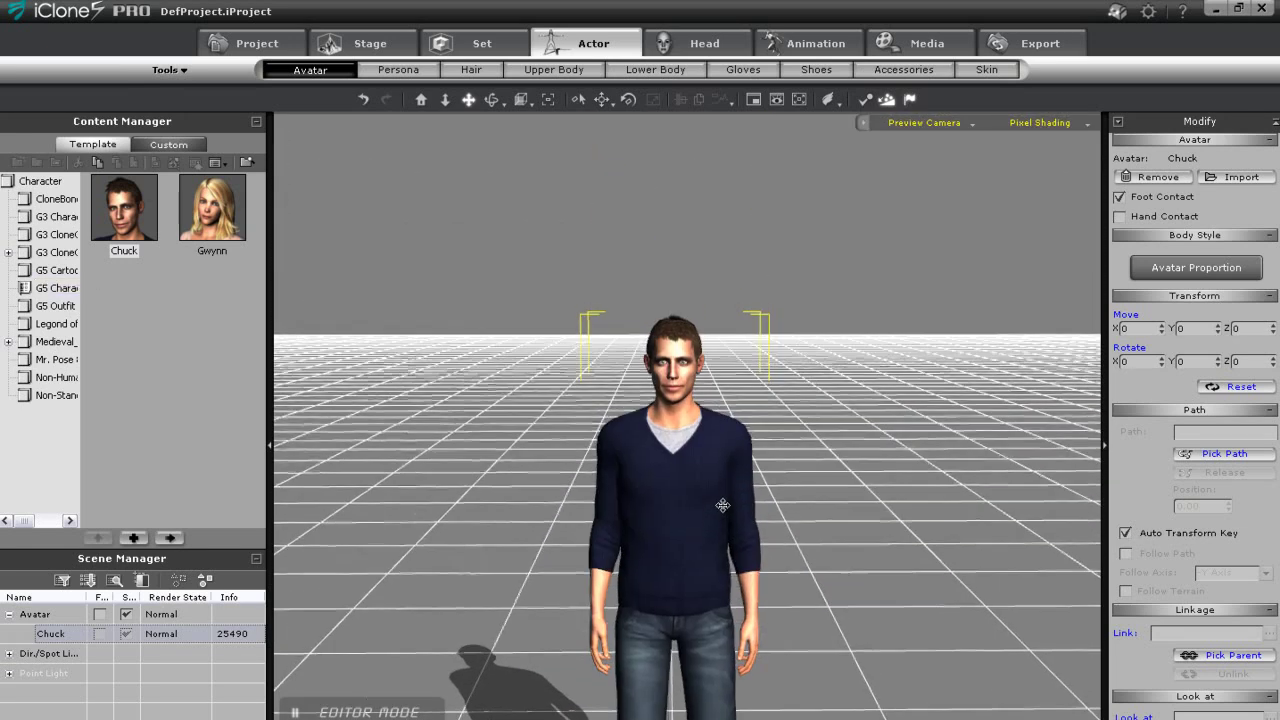
pyautogui.scroll(8, 786, 549)
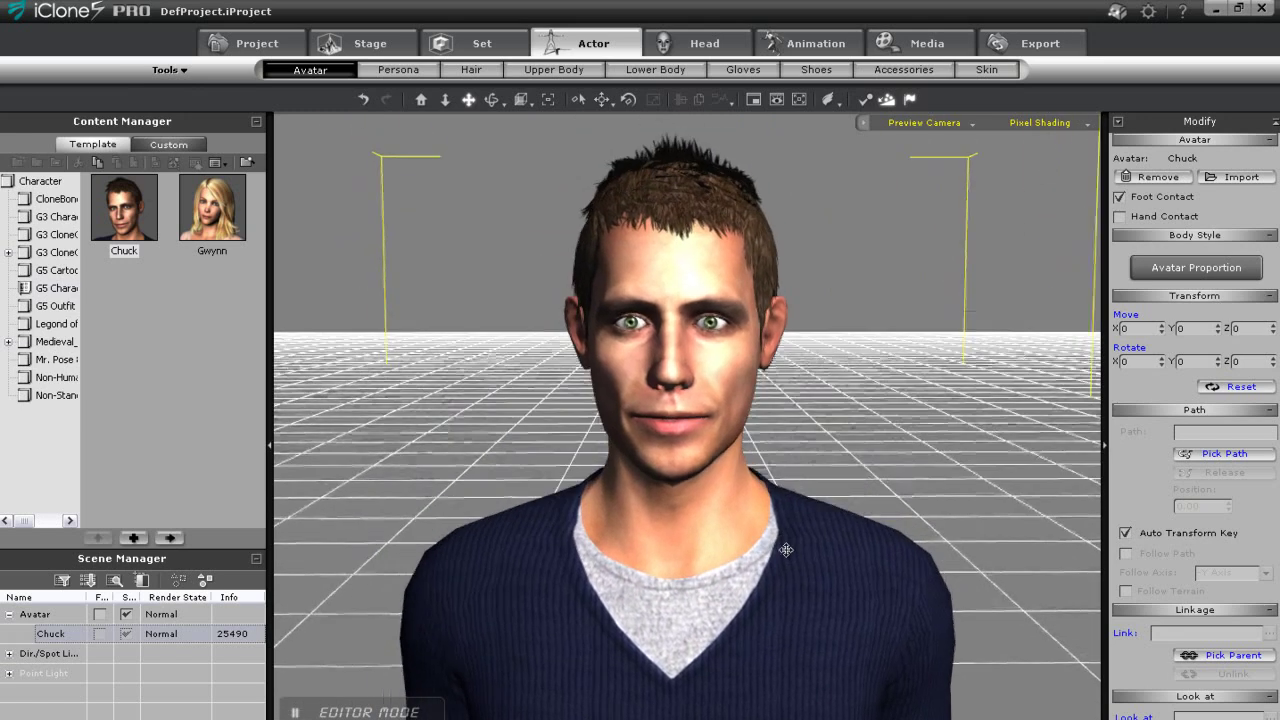
pyautogui.moveTo(786, 550); pyautogui.dragTo(814, 551, button='right')
pyautogui.moveTo(728, 552); pyautogui.dragTo(760, 554, button='right')
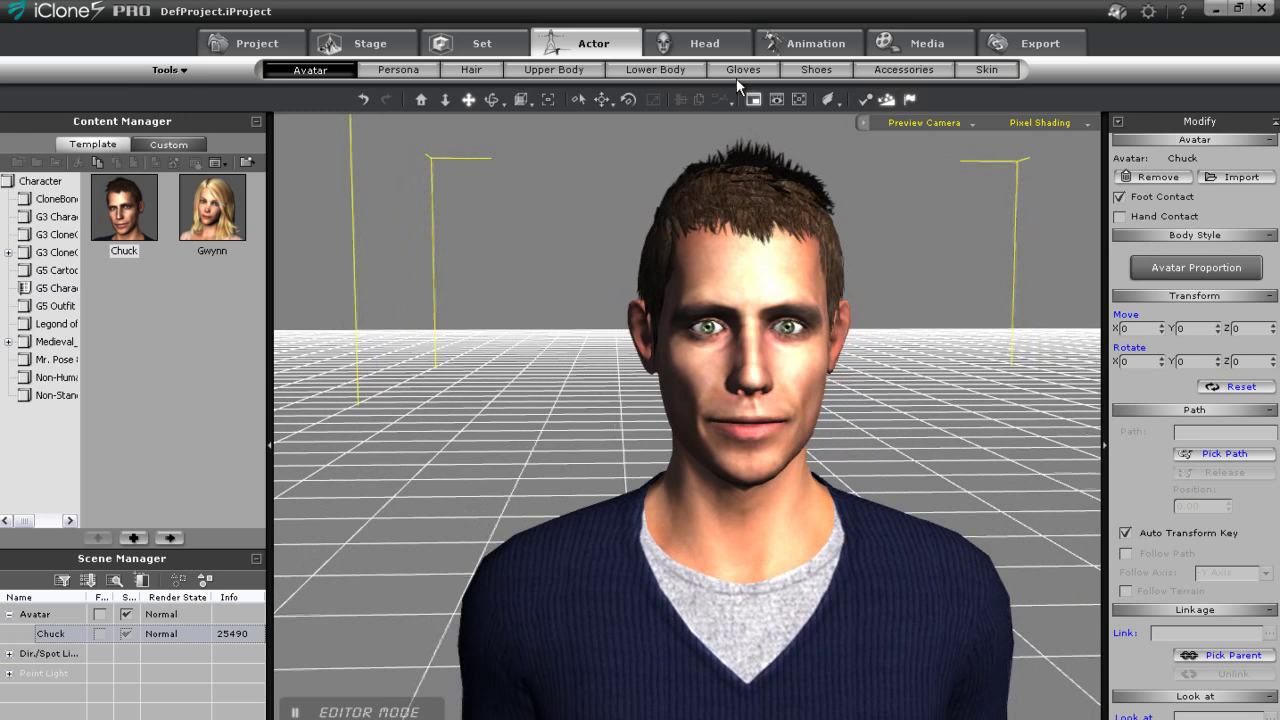
# Load the President_Official_Portrait_HiRes photo for face creation, browsing the files as thumbnails
pyautogui.click(705, 44)
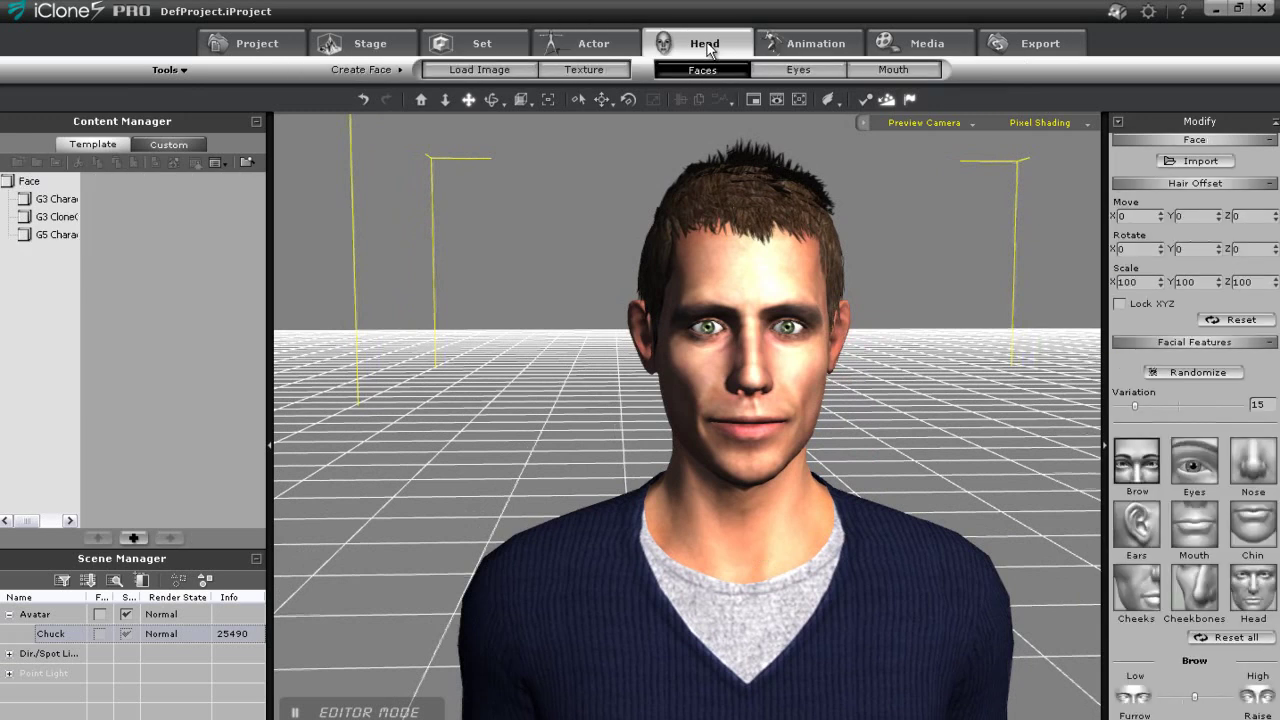
pyautogui.click(491, 73)
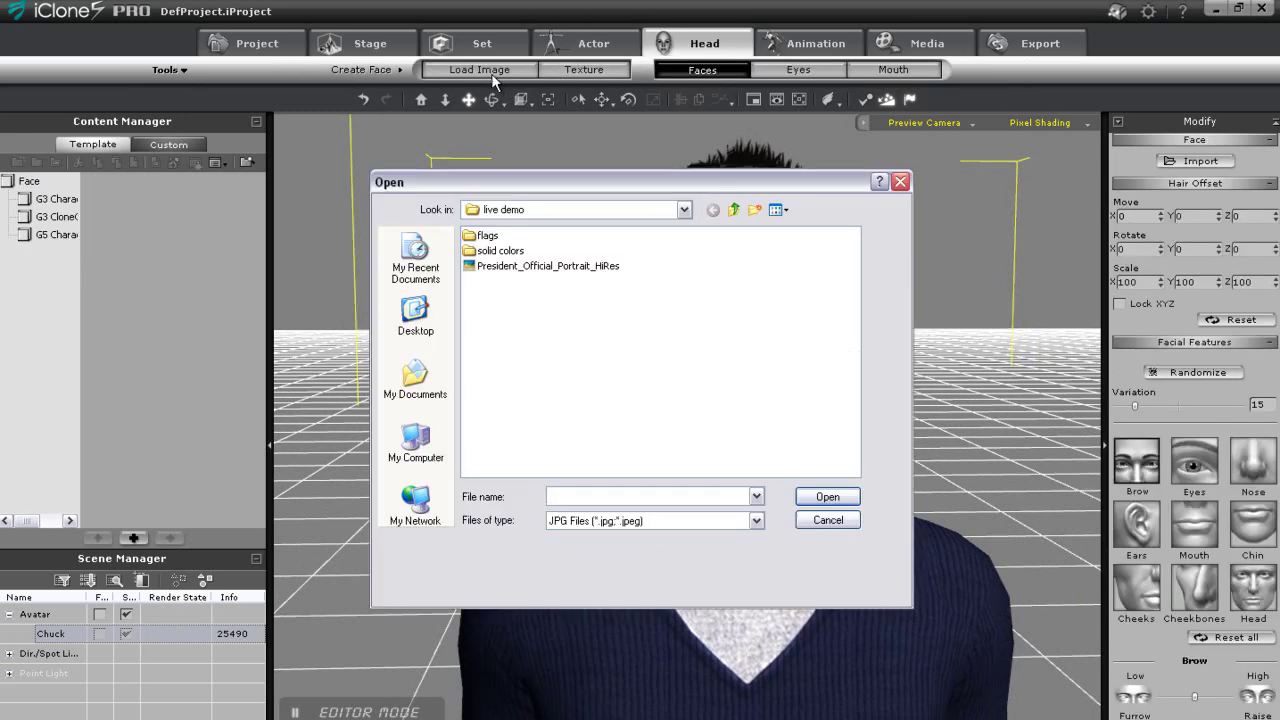
pyautogui.click(777, 209)
pyautogui.click(805, 230)
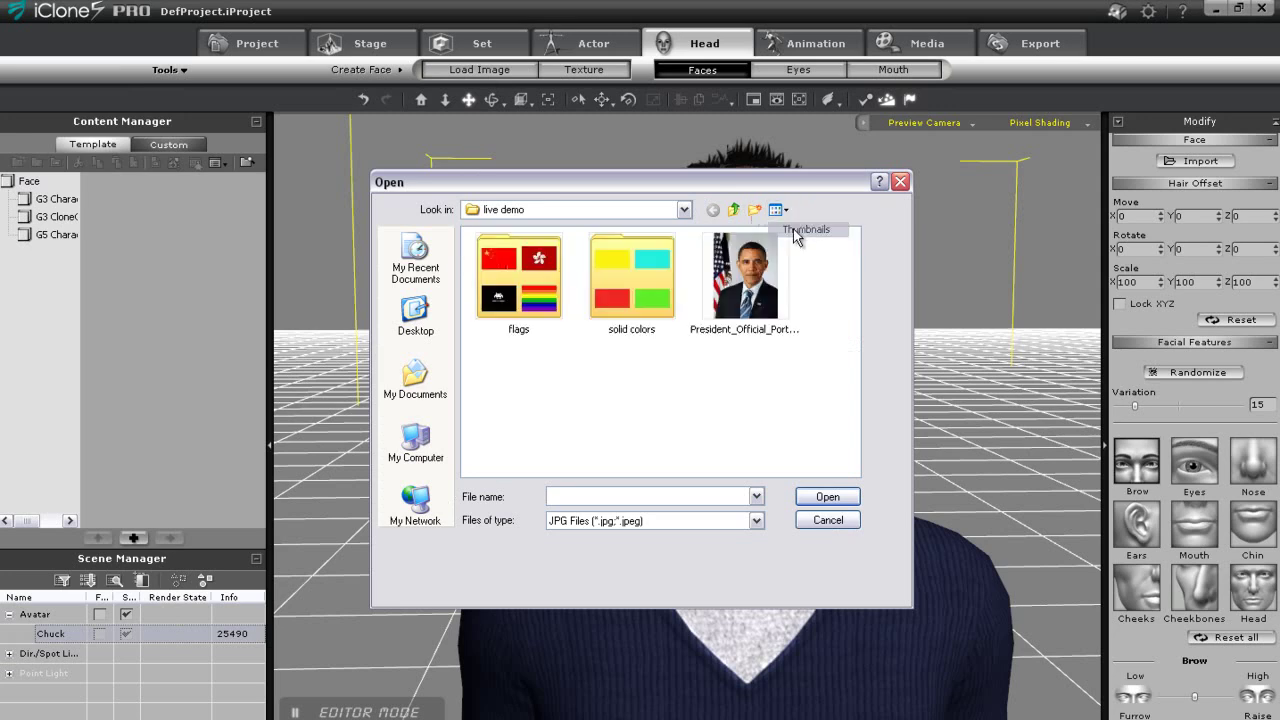
pyautogui.click(742, 282)
pyautogui.click(827, 497)
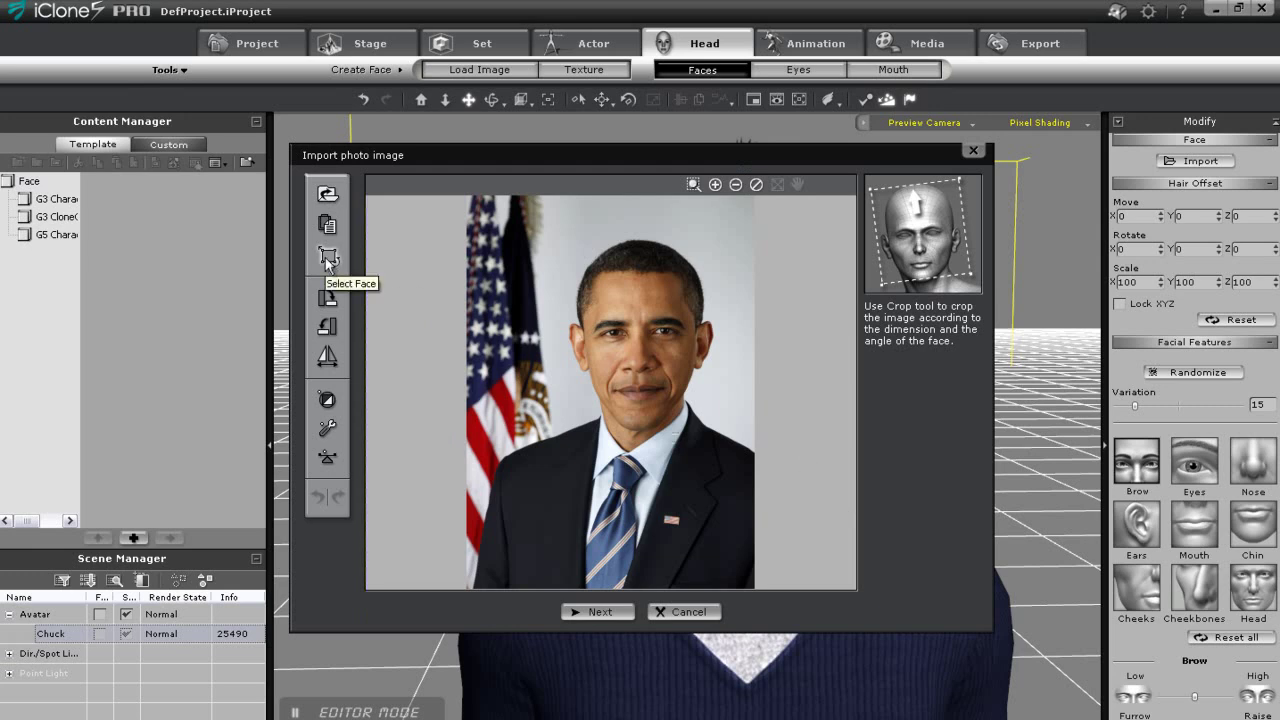
# Crop the portrait photo to the head and collar area and proceed to the facial boundary stage
pyautogui.moveTo(546, 218); pyautogui.dragTo(754, 466)
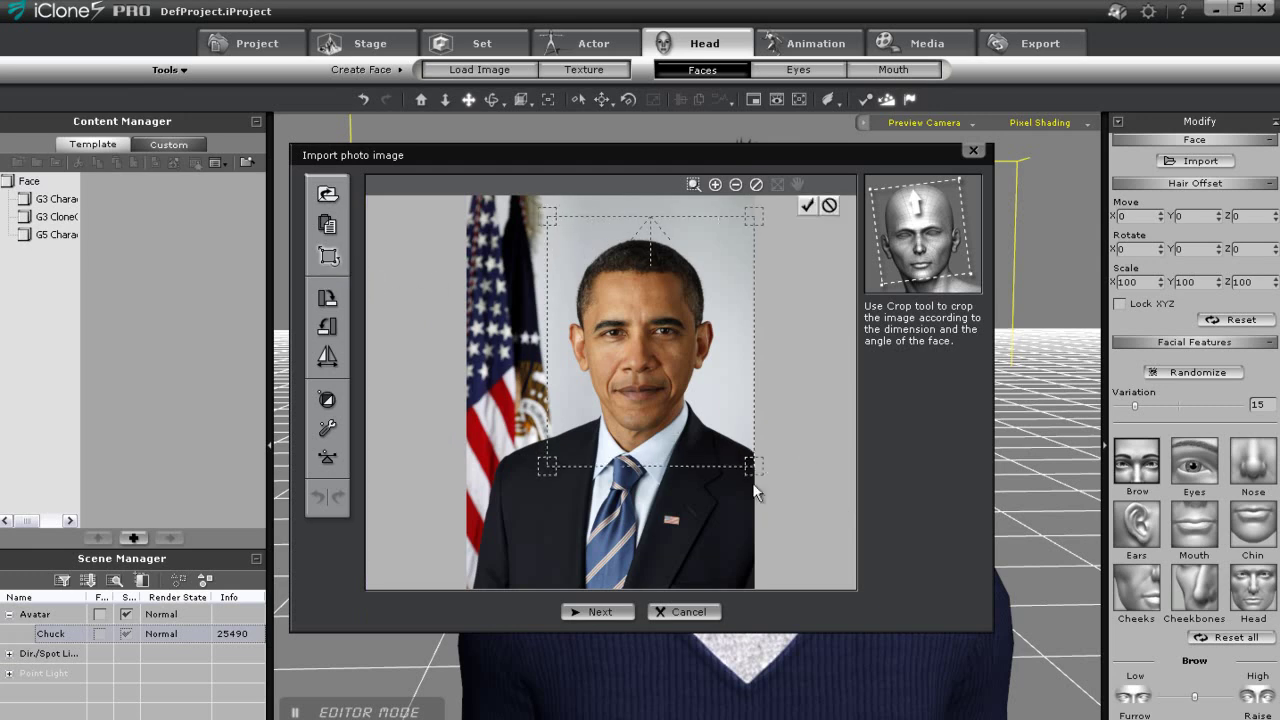
pyautogui.click(807, 205)
pyautogui.click(600, 612)
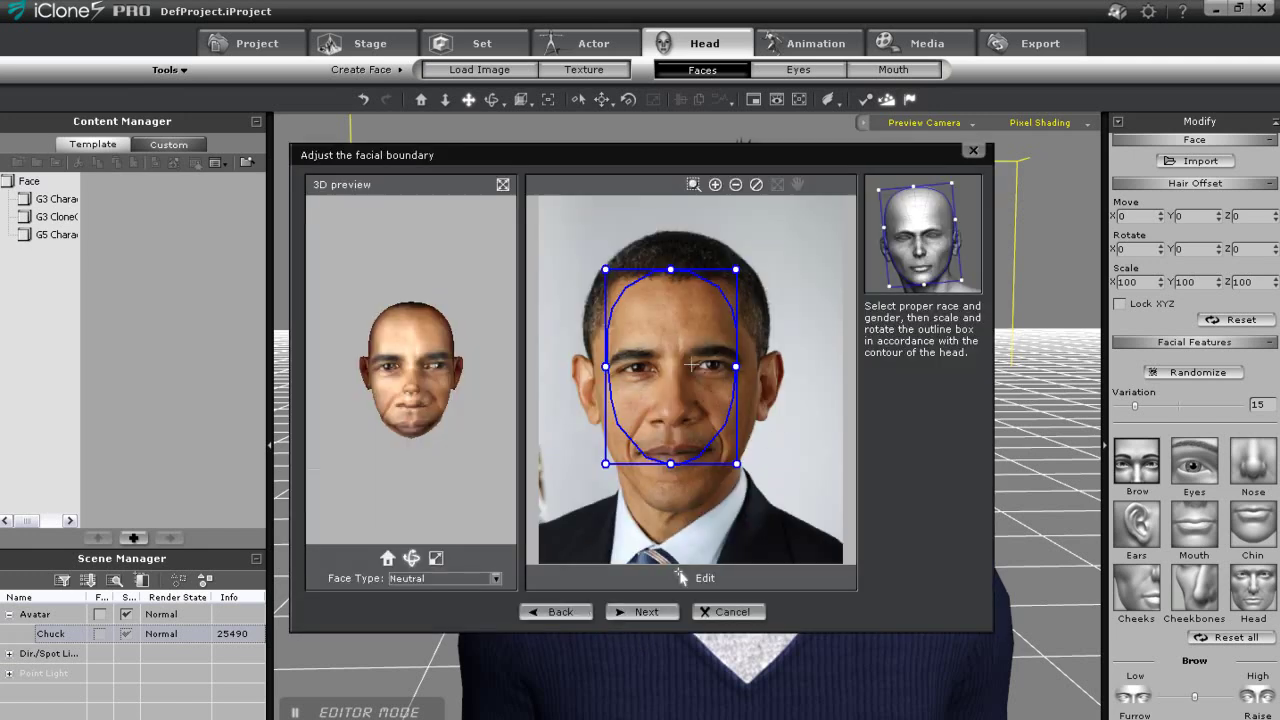
# Fit the facial boundary box to the head from hairline top to chin and between the ears, and accept it
pyautogui.moveTo(671, 463); pyautogui.dragTo(672, 509)
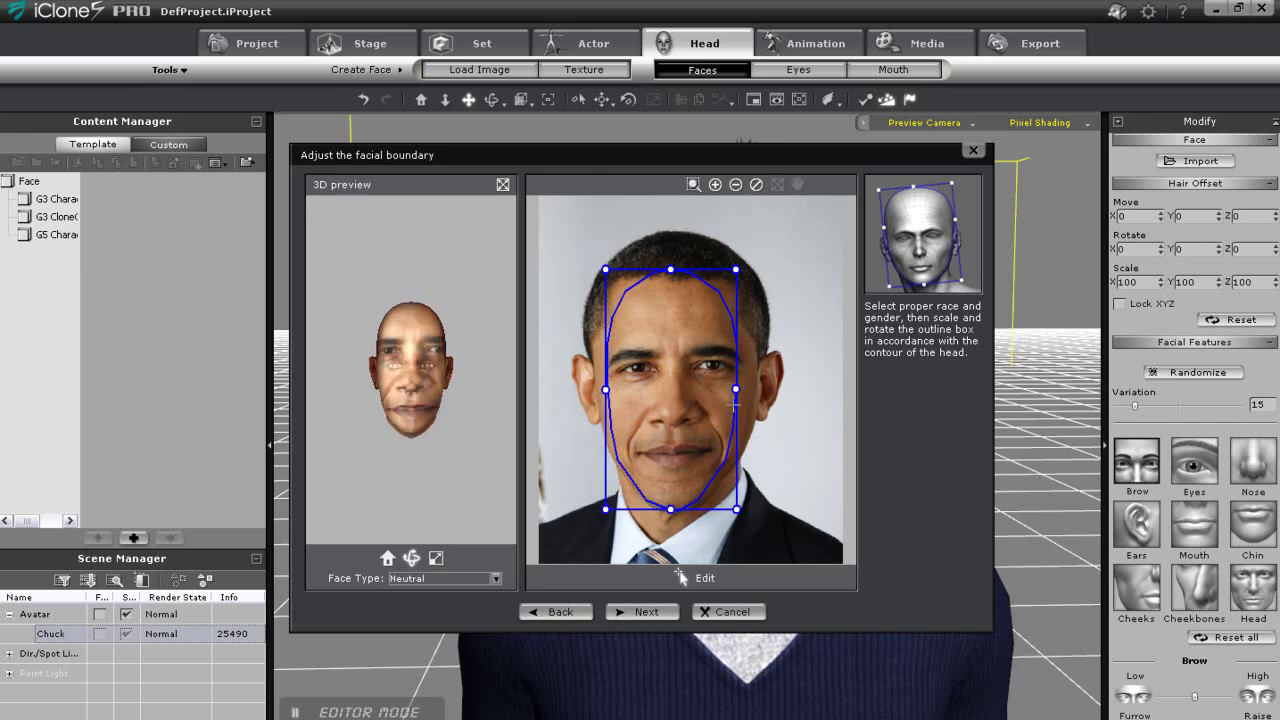
pyautogui.moveTo(735, 390); pyautogui.dragTo(760, 387)
pyautogui.moveTo(605, 389); pyautogui.dragTo(590, 389)
pyautogui.moveTo(677, 271); pyautogui.dragTo(680, 232)
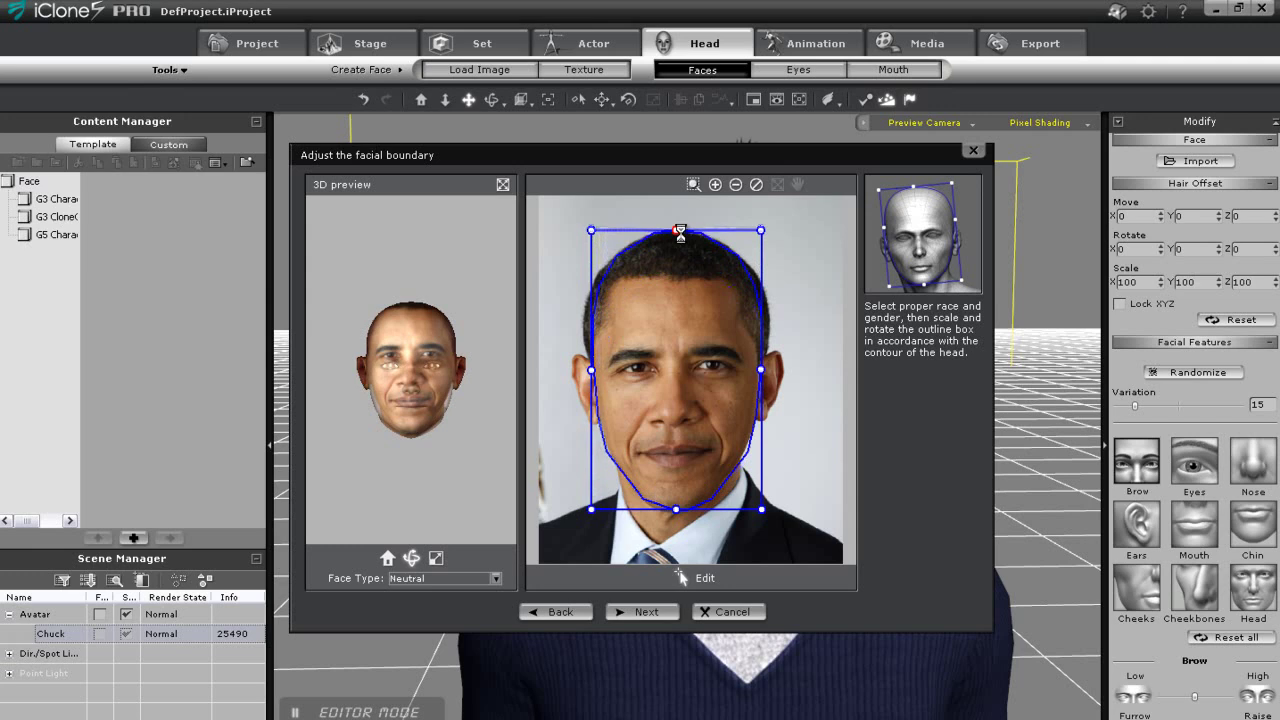
pyautogui.moveTo(761, 368); pyautogui.dragTo(764, 369)
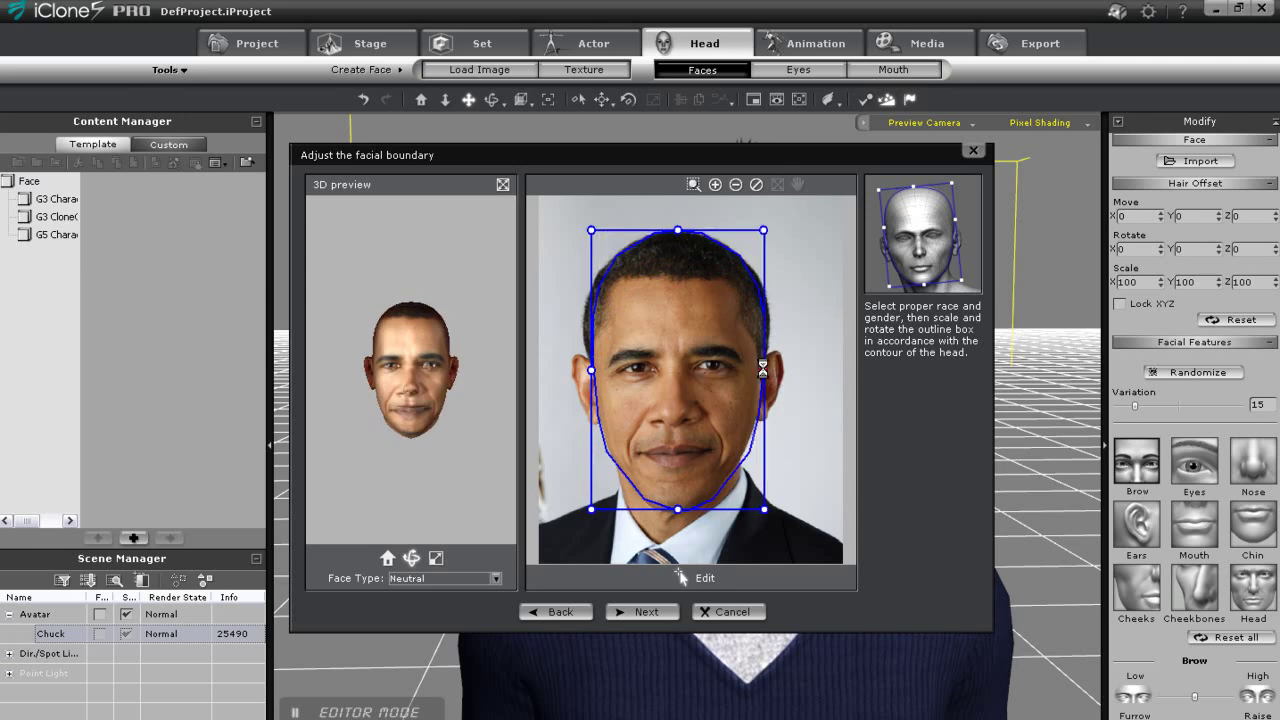
pyautogui.moveTo(592, 370); pyautogui.dragTo(587, 370)
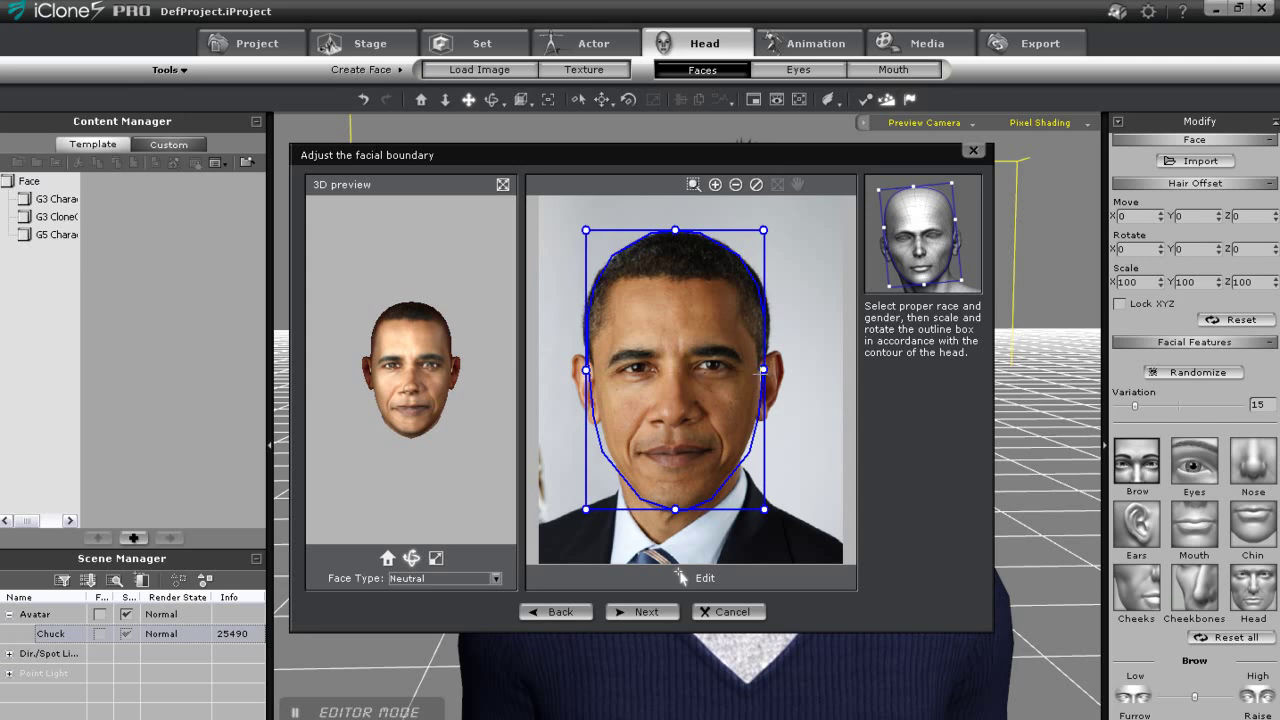
pyautogui.click(640, 611)
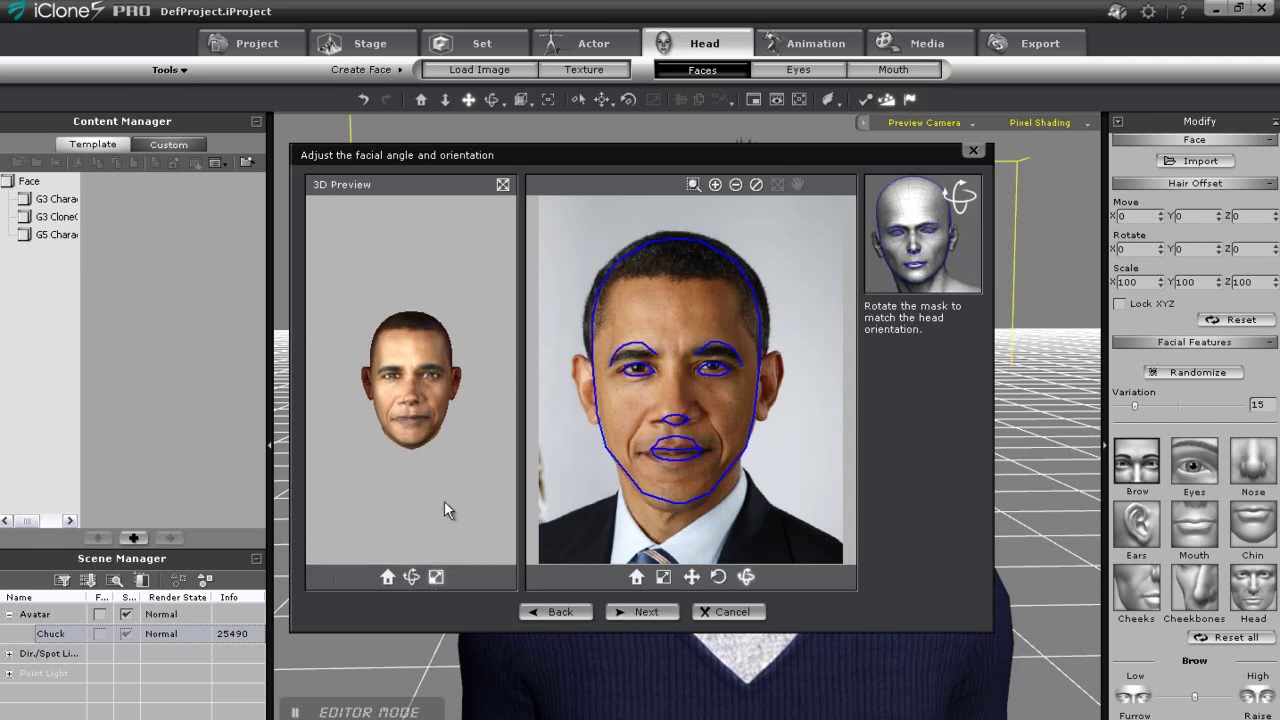
# Rotate the face mask slightly to match the head's orientation in the photo, and proceed to the feature points
pyautogui.scroll(5, 449, 429)
pyautogui.moveTo(674, 380)
pyautogui.mouseDown()
pyautogui.moveTo(678, 361)
pyautogui.moveTo(679, 386)
pyautogui.mouseUp()
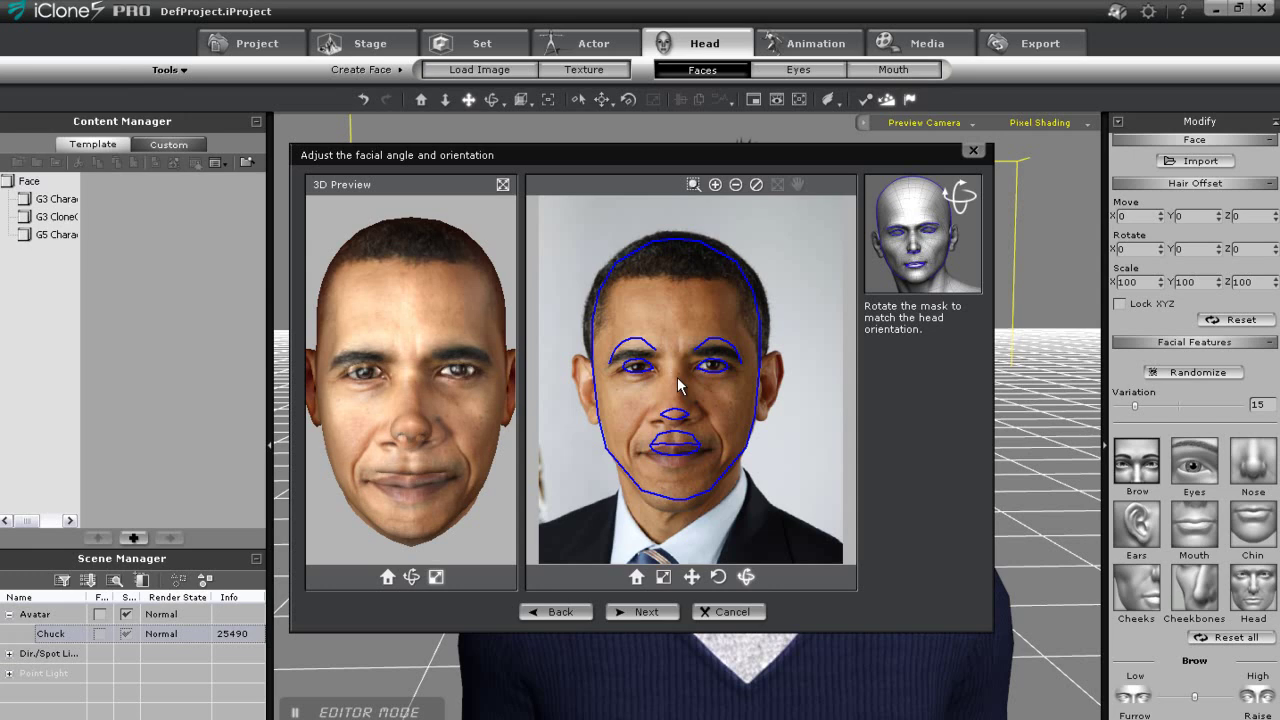
pyautogui.click(666, 612)
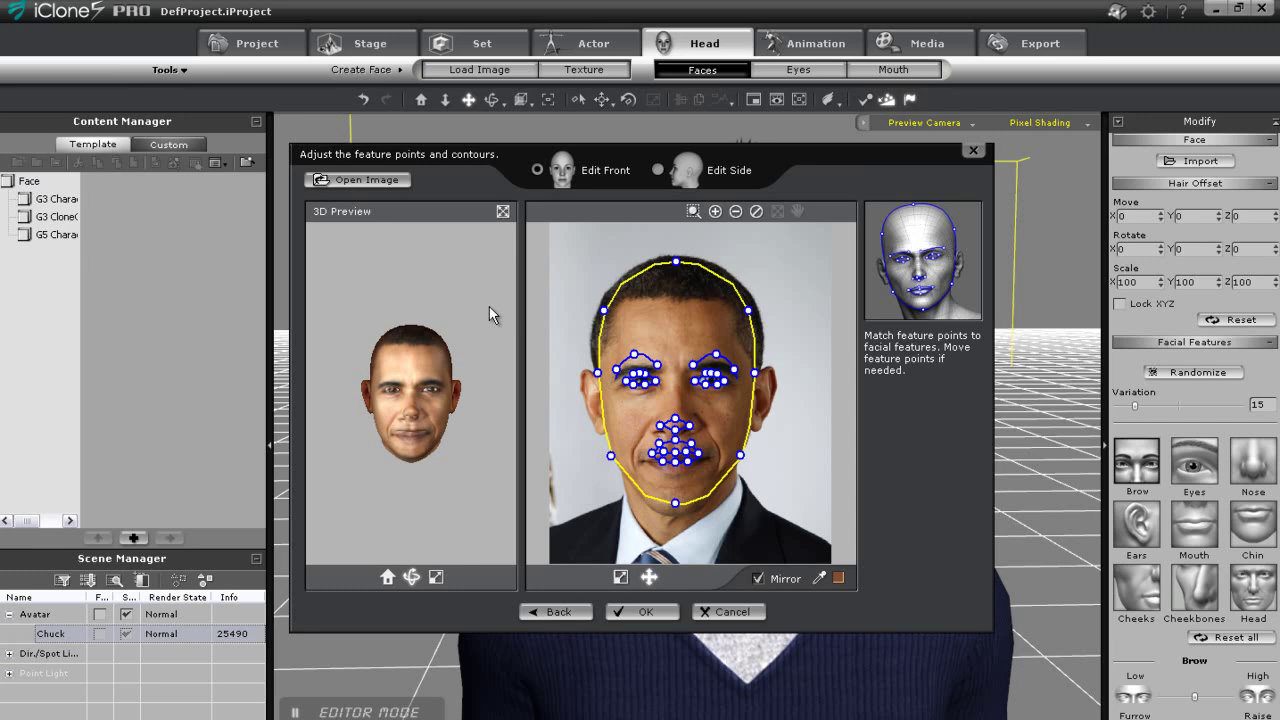
# Adjust the outer contour points at the crown, temples and chin to match the head outline, with mirroring on
pyautogui.click(435, 577)
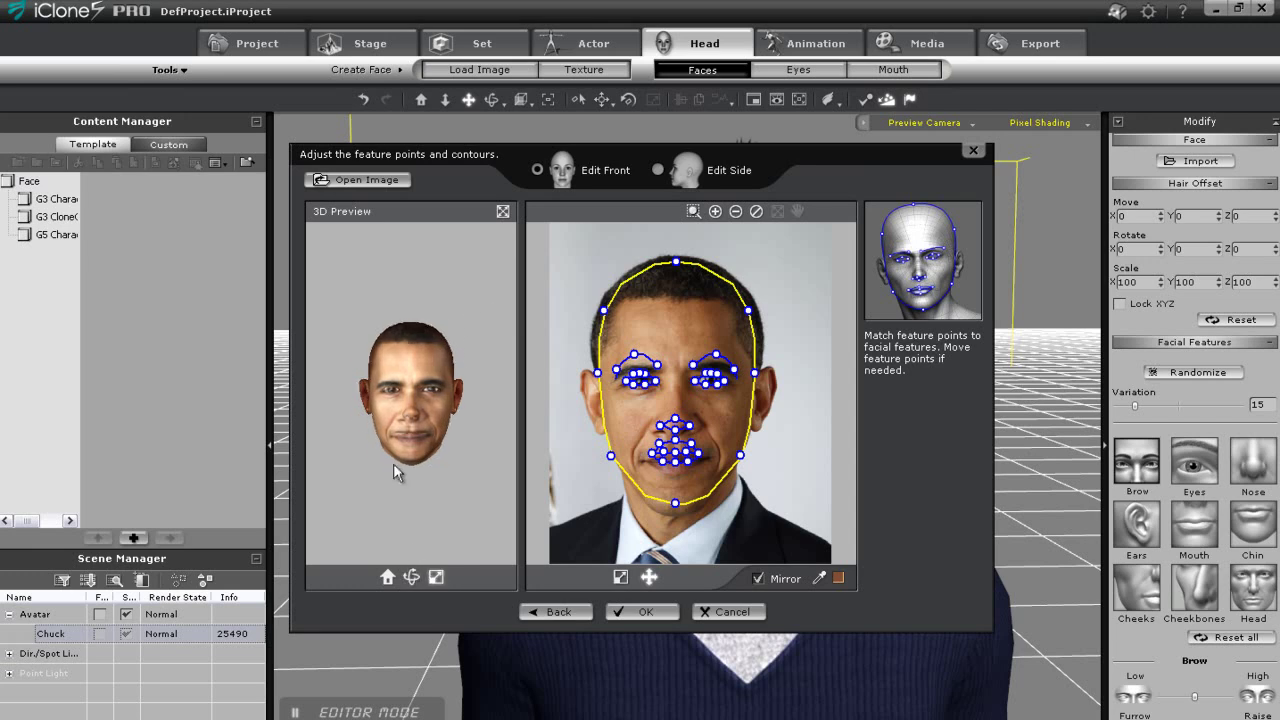
pyautogui.moveTo(397, 422); pyautogui.dragTo(397, 404)
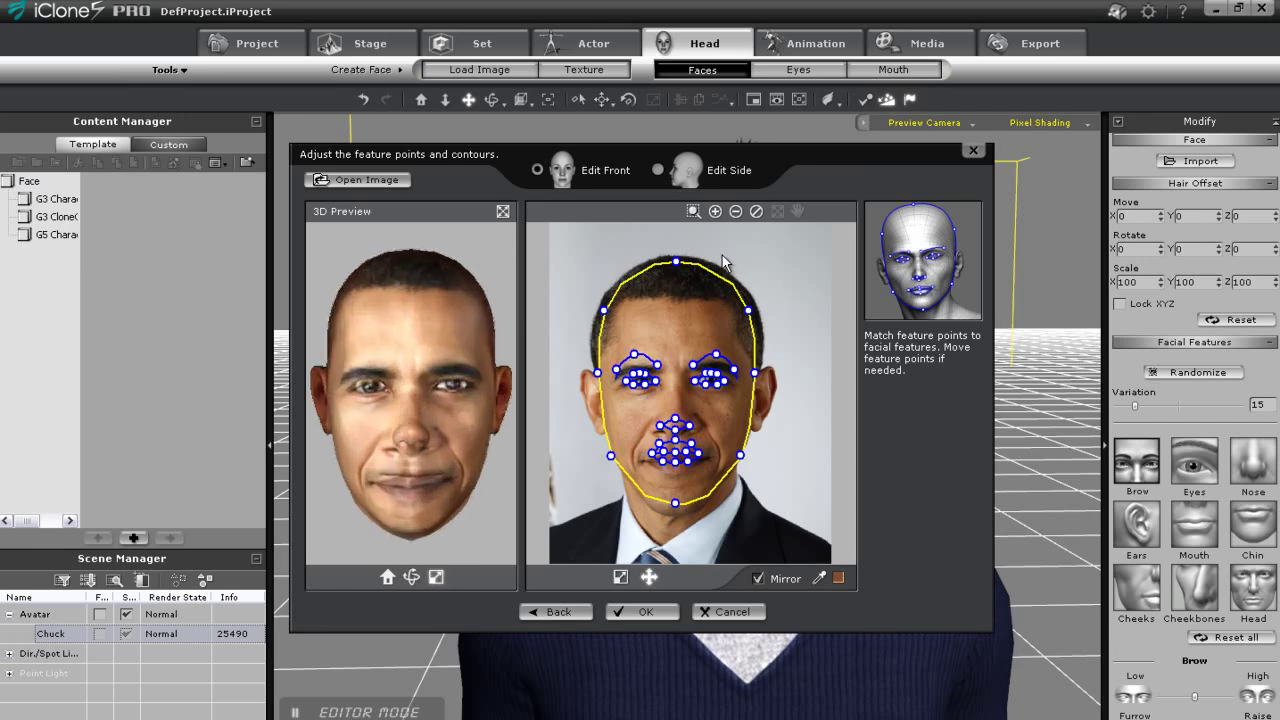
pyautogui.moveTo(676, 261); pyautogui.dragTo(677, 257)
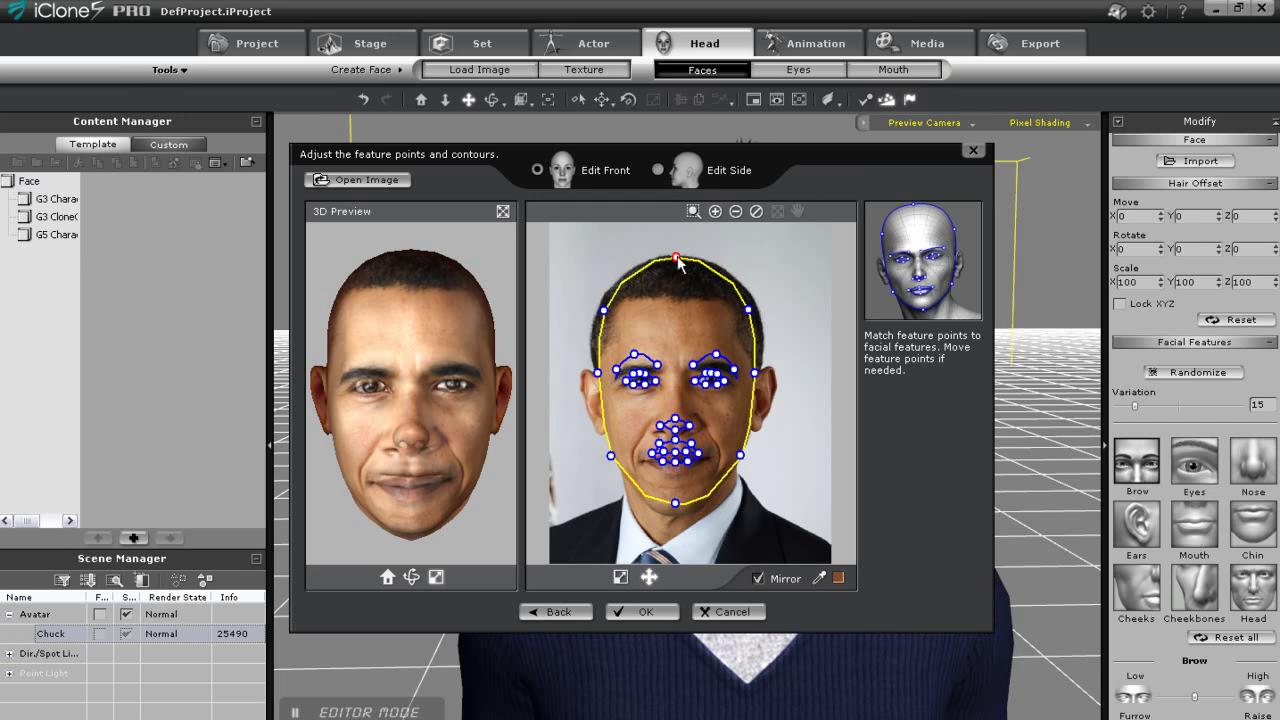
pyautogui.moveTo(748, 310); pyautogui.dragTo(753, 310)
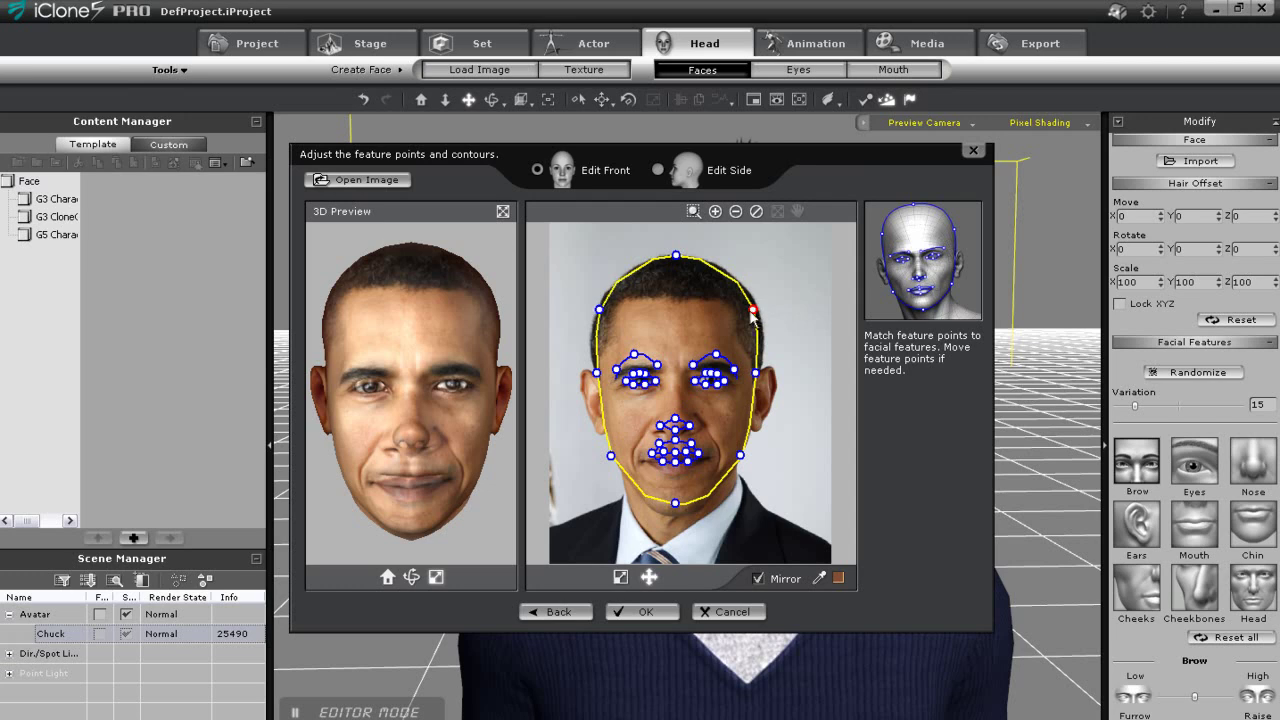
pyautogui.moveTo(755, 372); pyautogui.dragTo(756, 373)
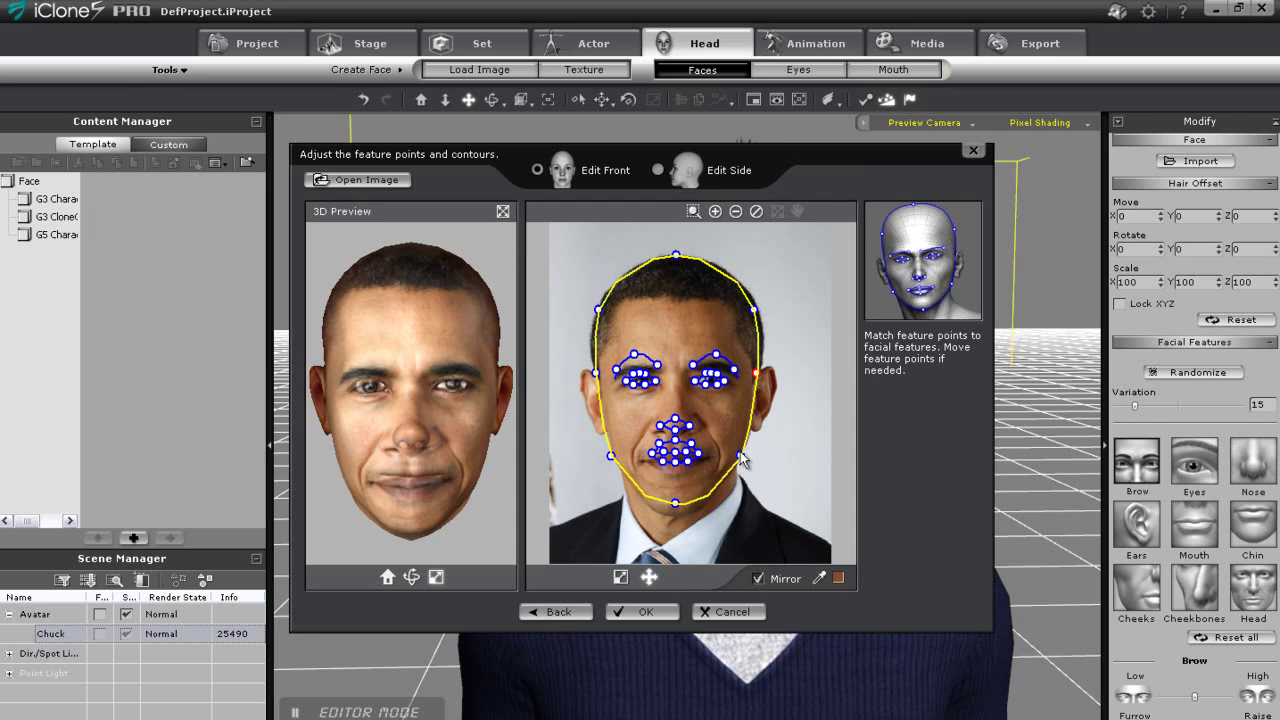
pyautogui.moveTo(675, 503); pyautogui.dragTo(675, 509)
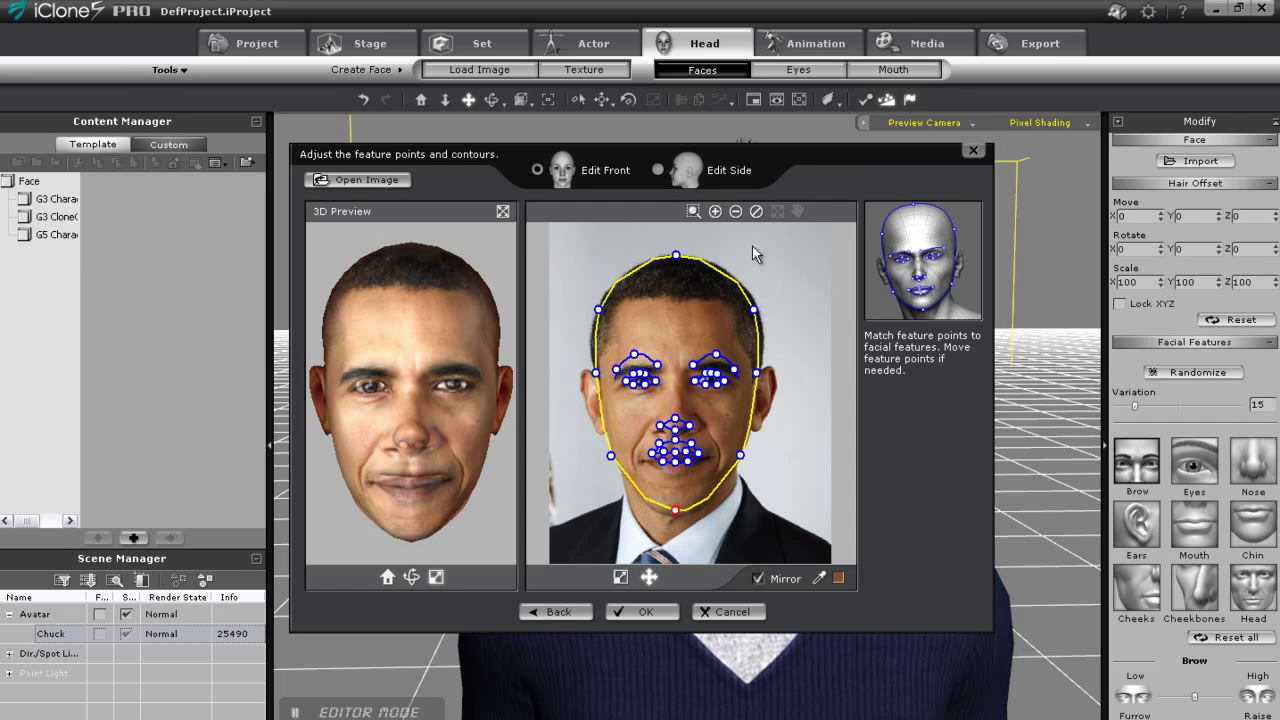
# Fit the contour points tightly around the eye on the photo's right side with Mirror off, and cancel the face creation, discarding all modifications
pyautogui.click(693, 211)
pyautogui.moveTo(679, 339); pyautogui.dragTo(752, 412)
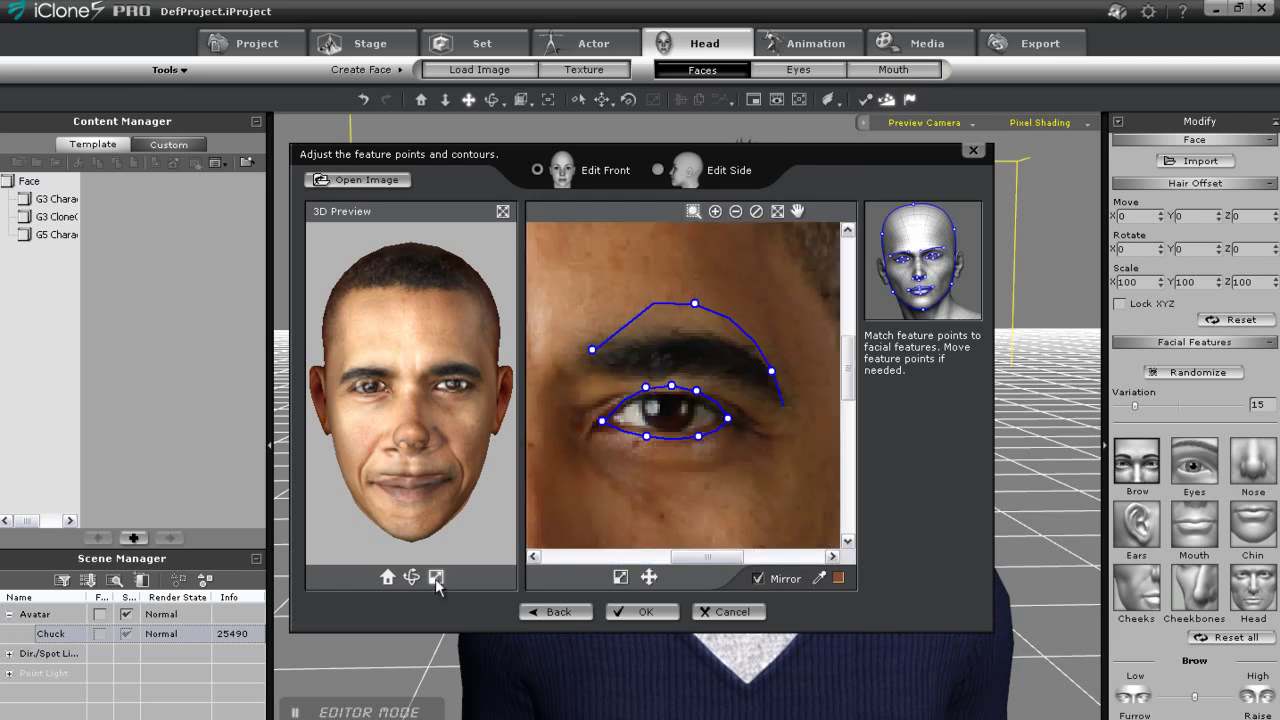
pyautogui.moveTo(426, 476); pyautogui.dragTo(426, 446)
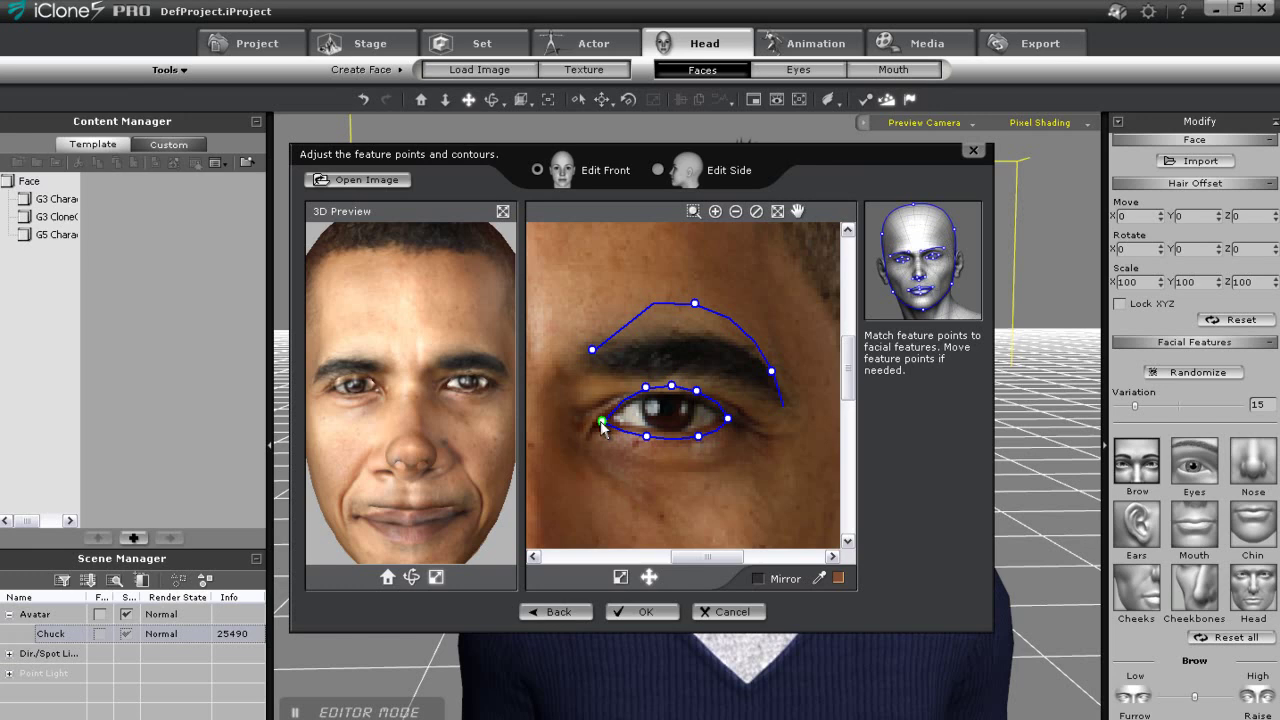
pyautogui.moveTo(646, 386); pyautogui.dragTo(647, 428)
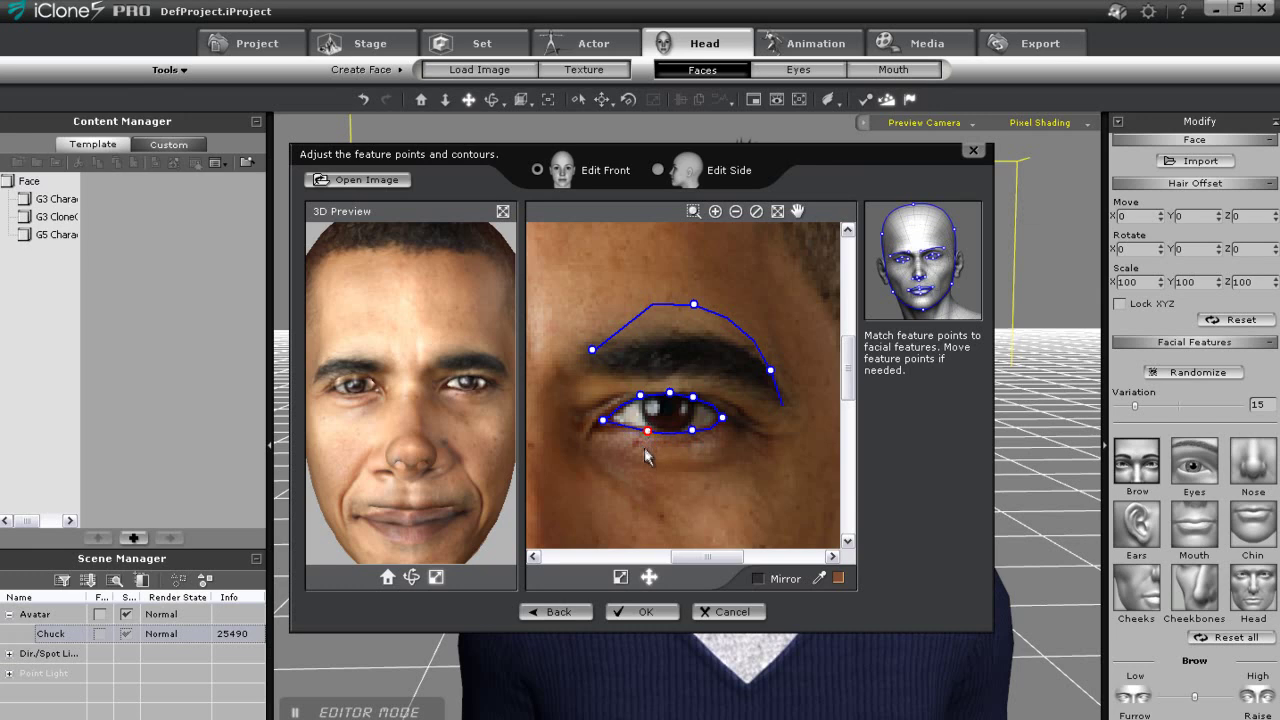
pyautogui.moveTo(691, 433); pyautogui.dragTo(689, 431)
pyautogui.click(732, 614)
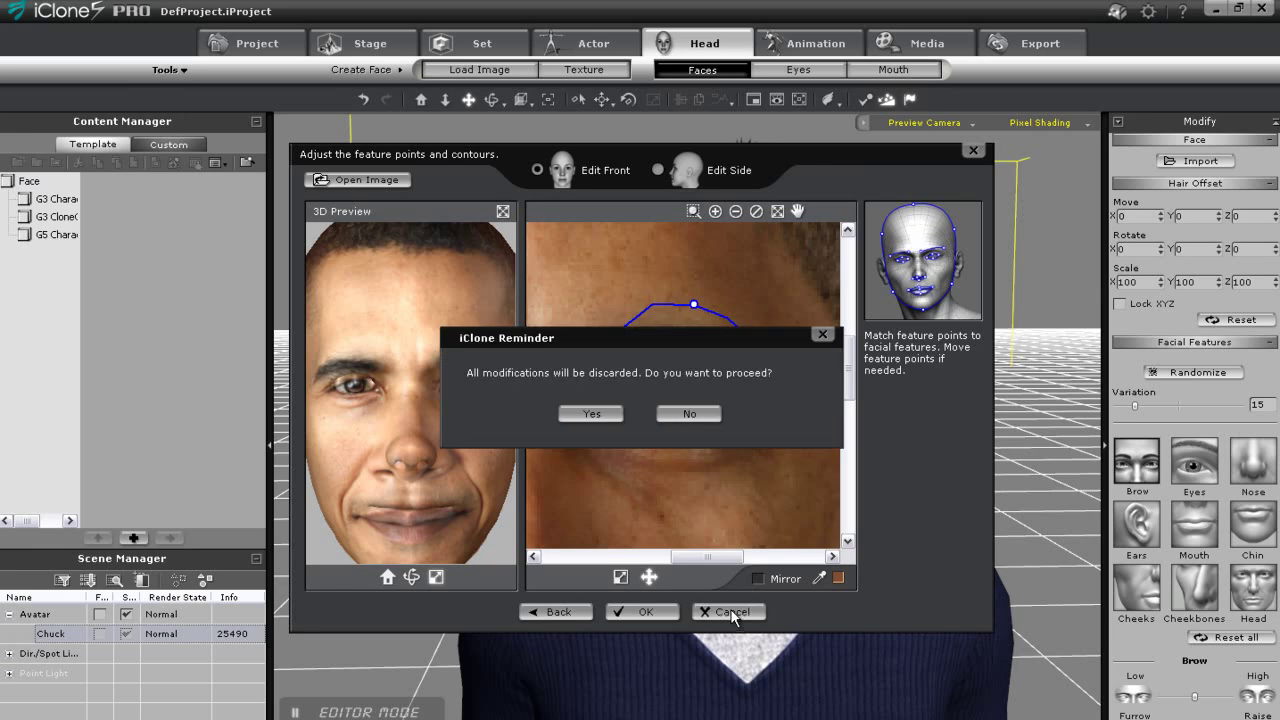
pyautogui.click(591, 414)
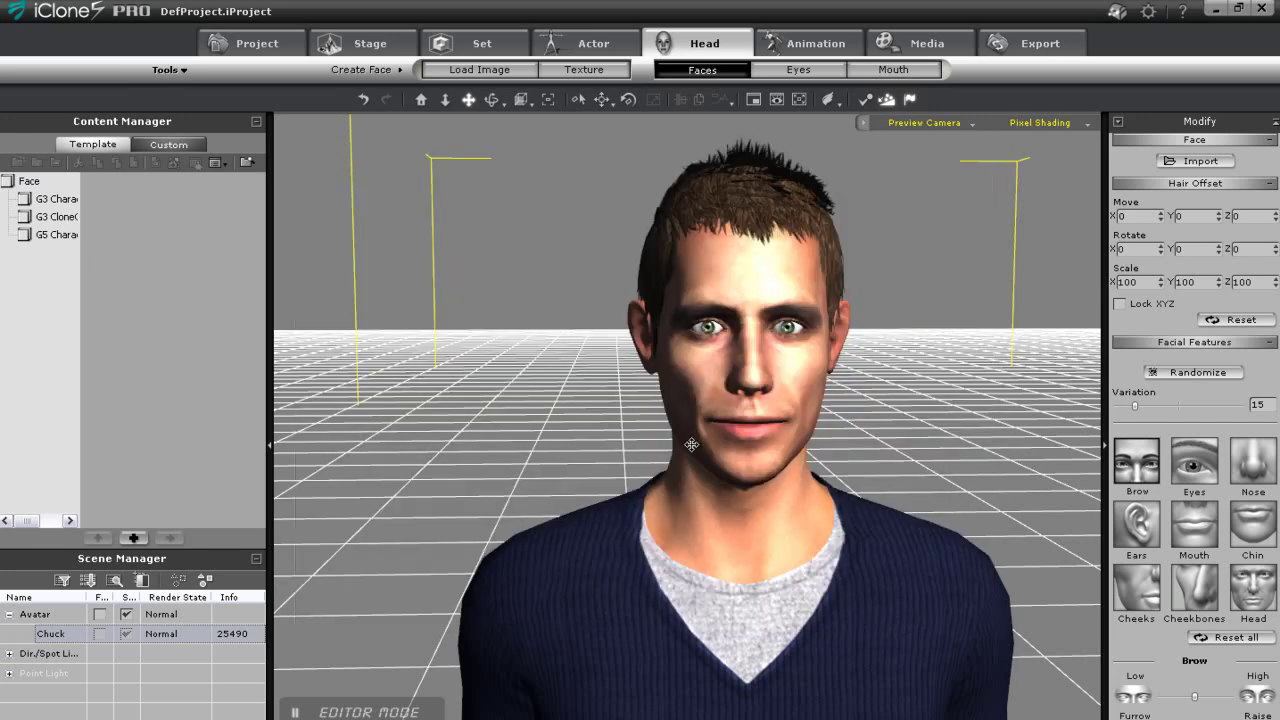
# Apply the saved Barack Obama face file from the live demo folder in Windows Explorer to the avatar and inspect the face
pyautogui.hotkey('alt', 'Tab')
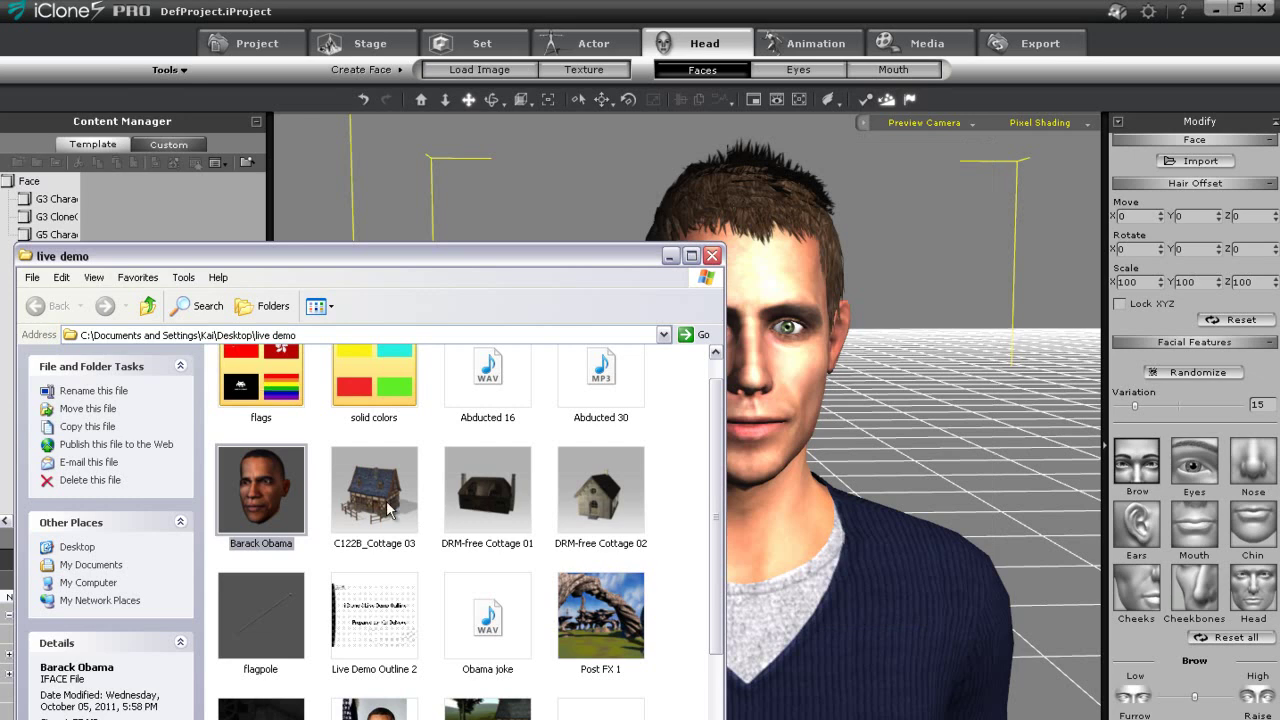
pyautogui.moveTo(272, 505); pyautogui.dragTo(808, 590)
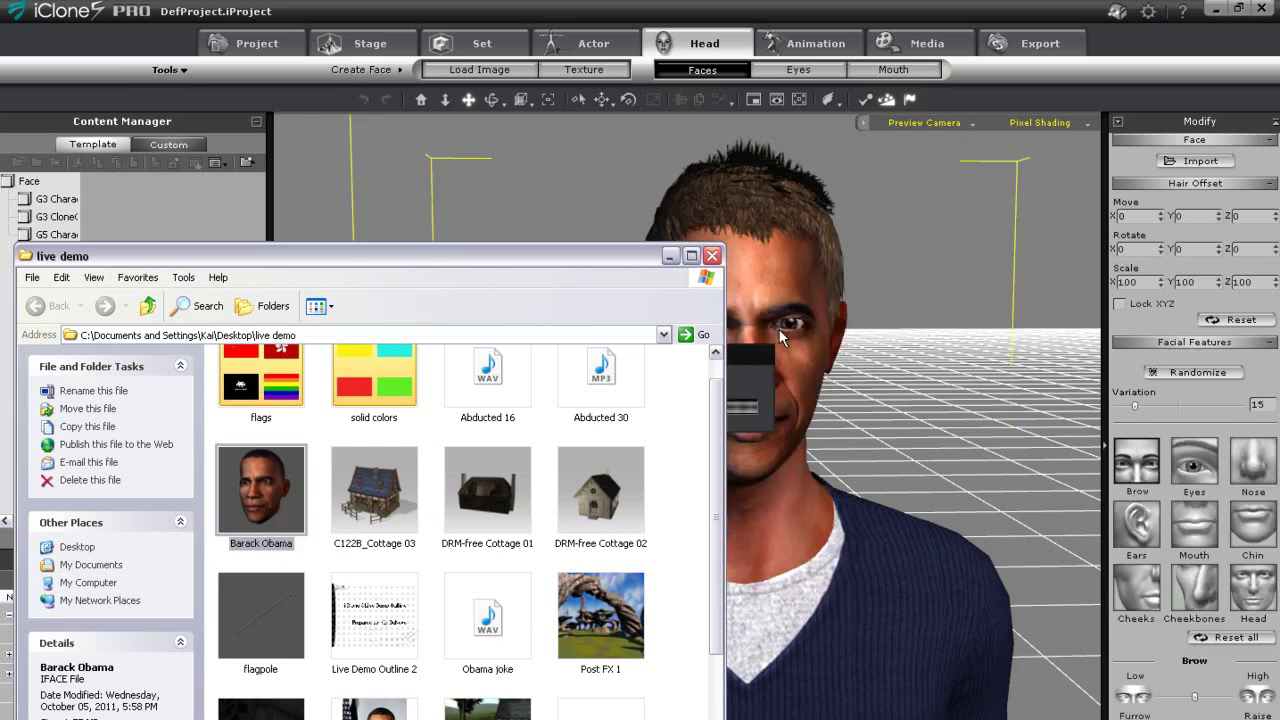
pyautogui.click(670, 255)
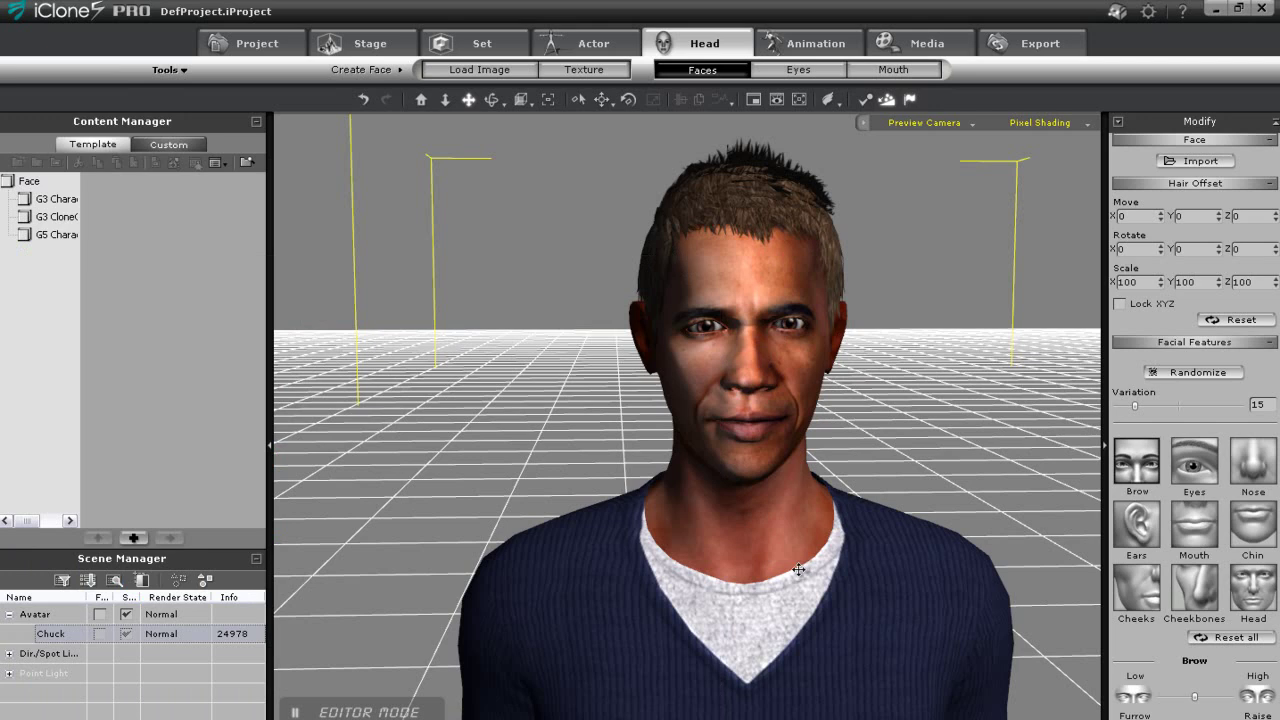
pyautogui.scroll(5, 789, 526)
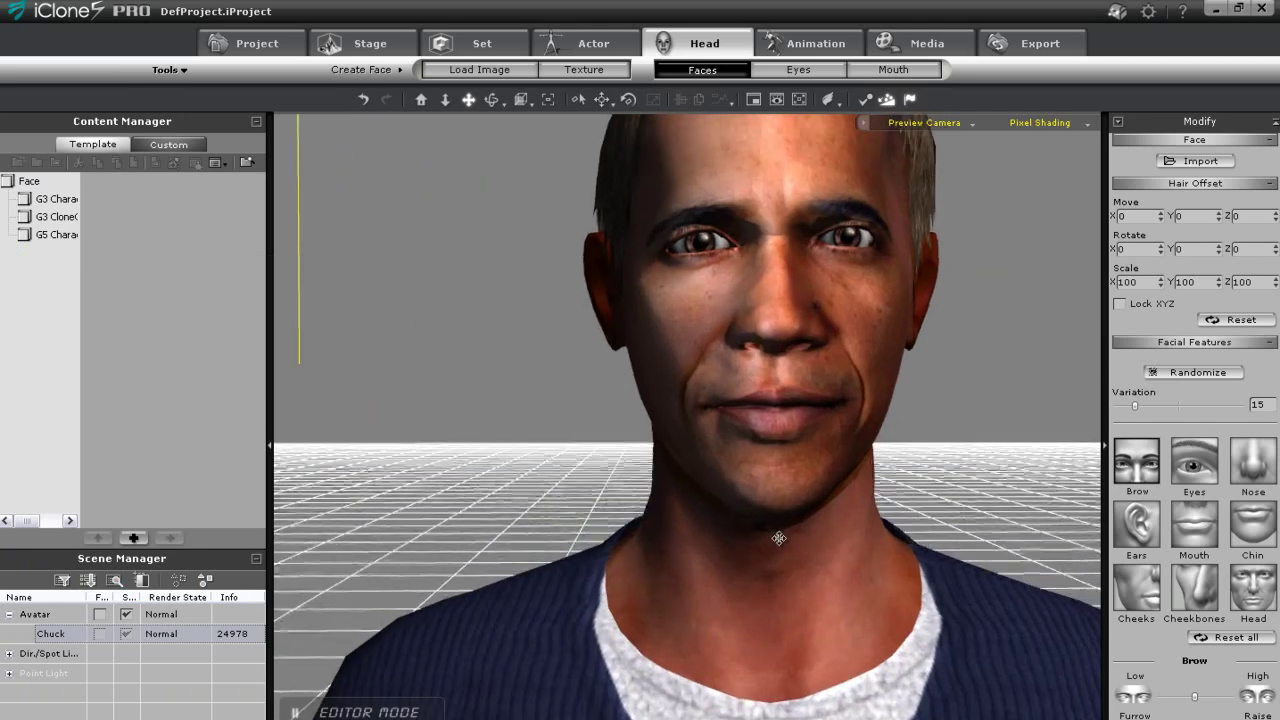
pyautogui.scroll(-5, 778, 538)
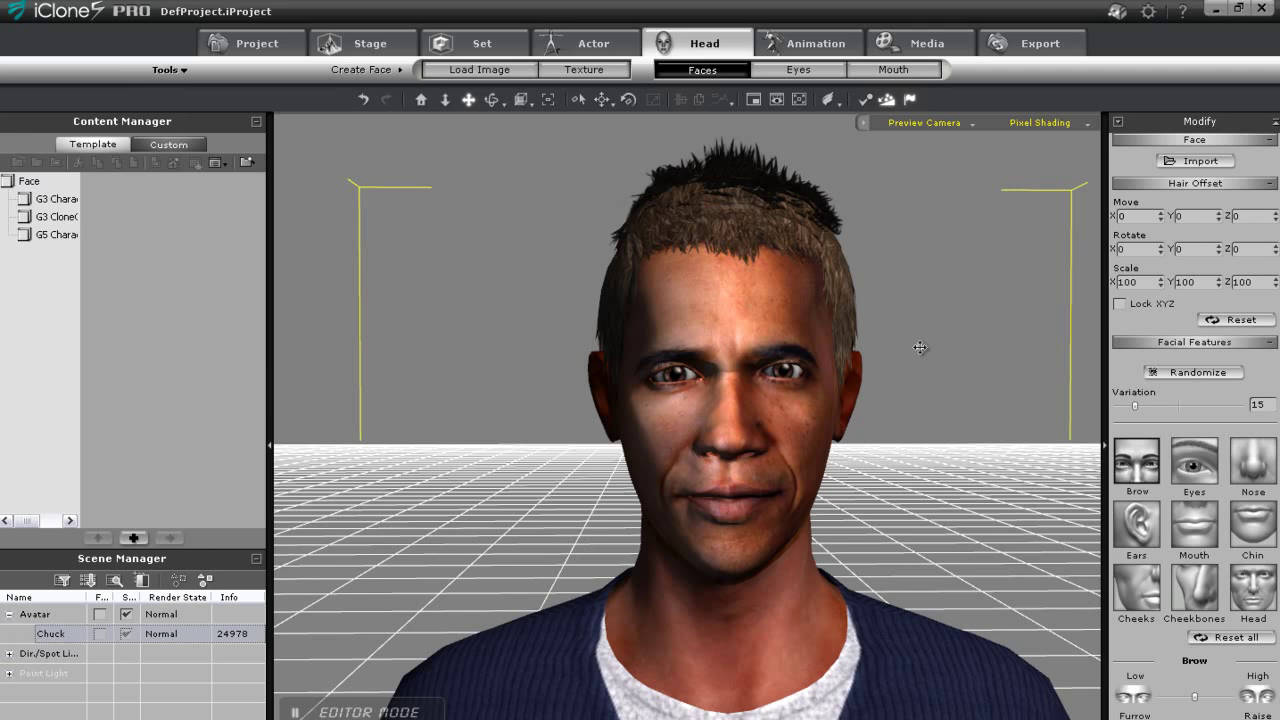
# Apply the African Braids hair to the avatar and lower it with a Y move of -10 to fit the head
pyautogui.click(610, 31)
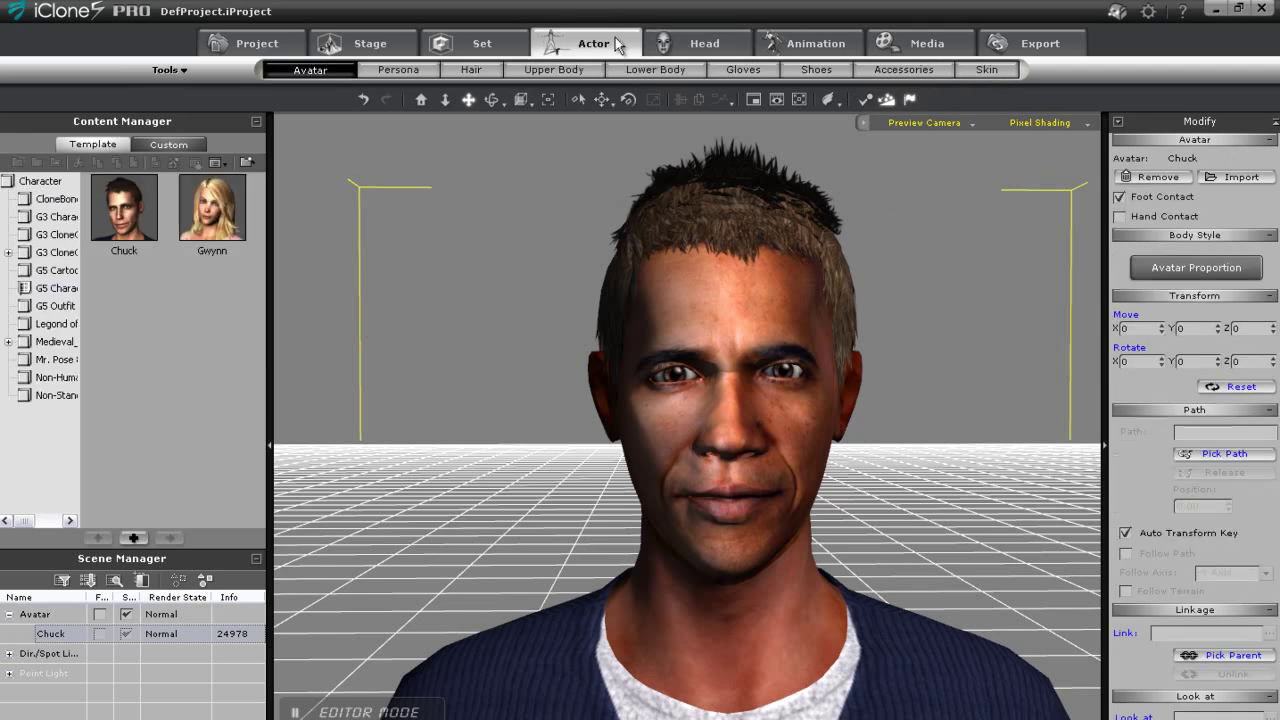
pyautogui.click(472, 72)
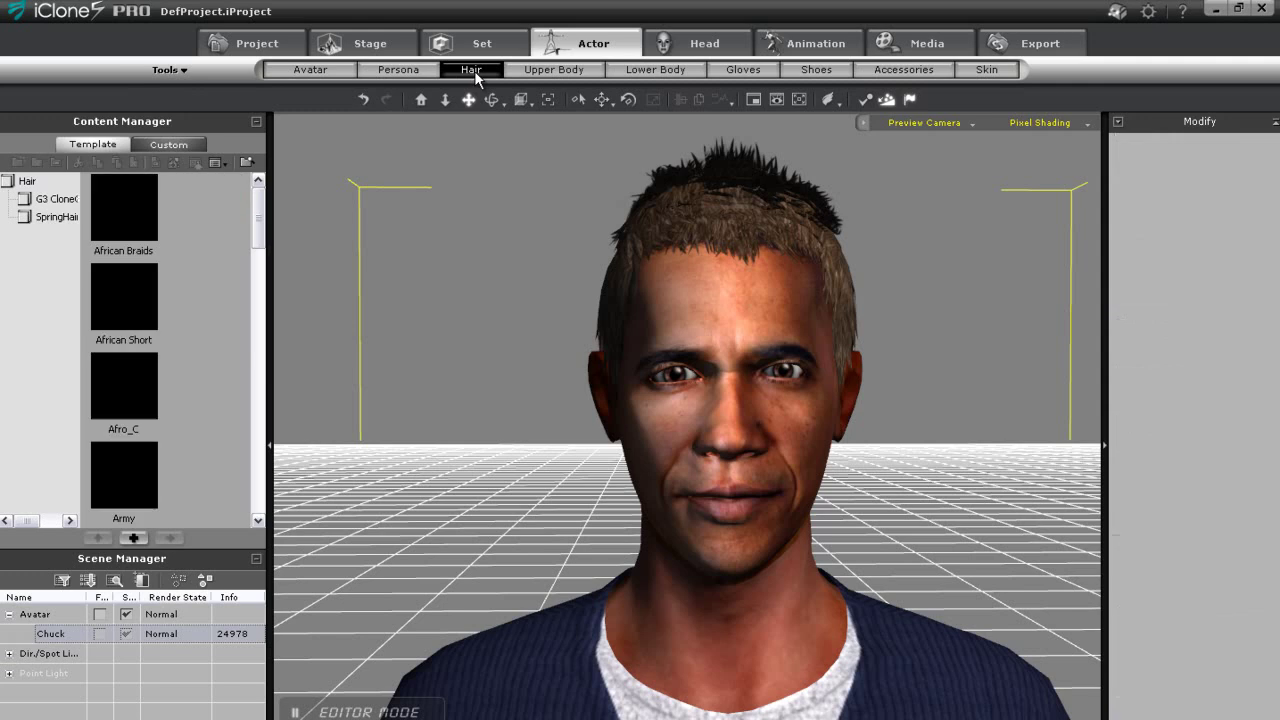
pyautogui.doubleClick(135, 219)
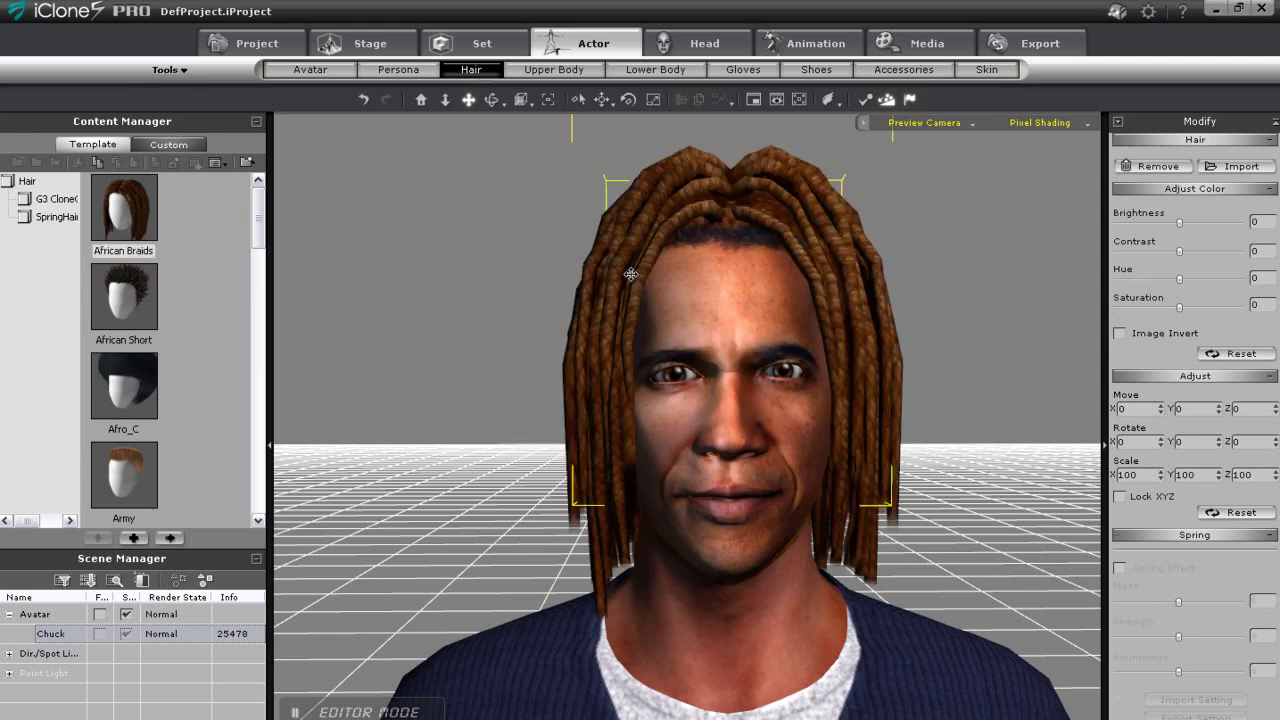
pyautogui.press('w')
pyautogui.moveTo(725, 380); pyautogui.dragTo(726, 398)
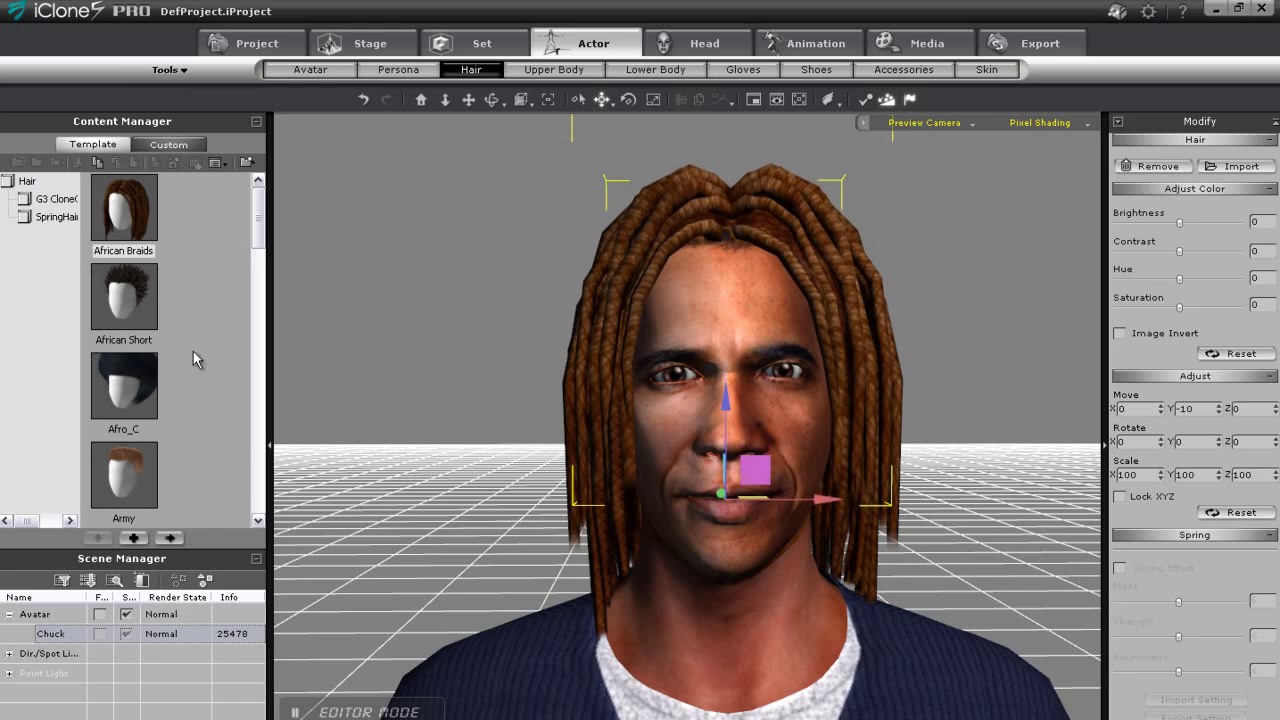
# Try the African Short, Afro_C and Baseball Cap hair items on the avatar in turn
pyautogui.doubleClick(118, 307)
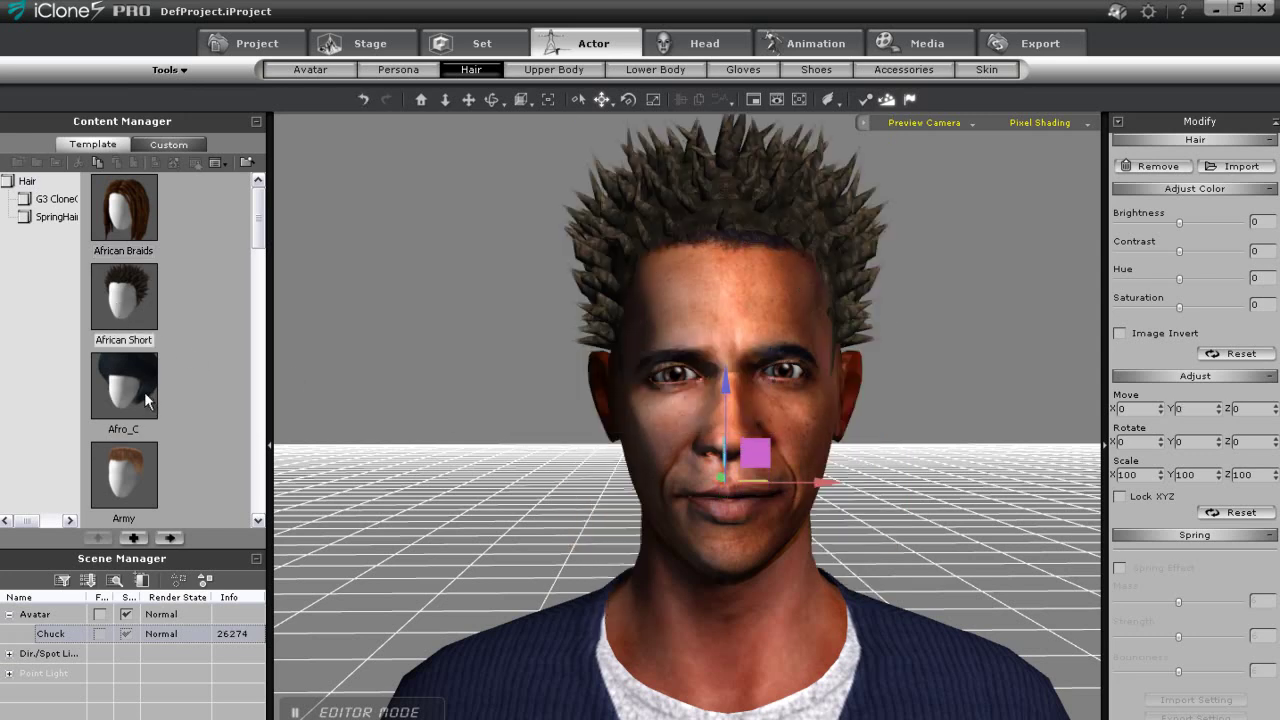
pyautogui.doubleClick(135, 388)
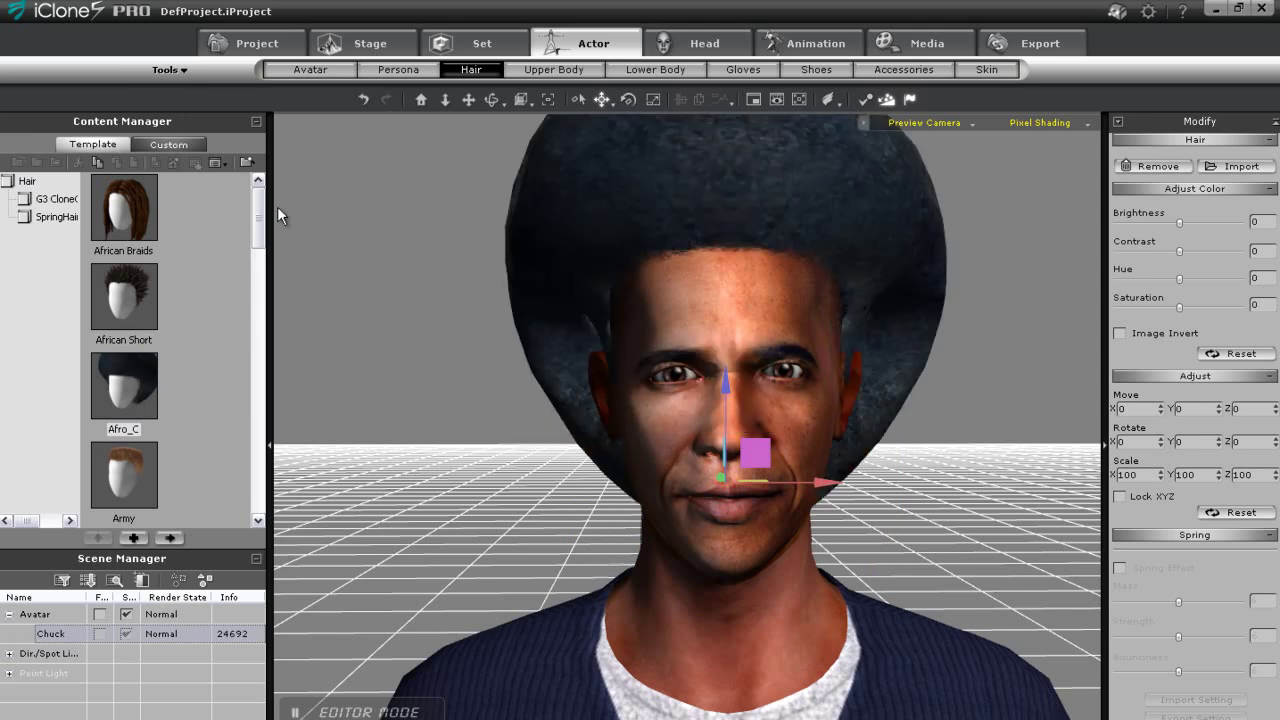
pyautogui.moveTo(260, 218); pyautogui.dragTo(258, 258)
pyautogui.doubleClick(124, 308)
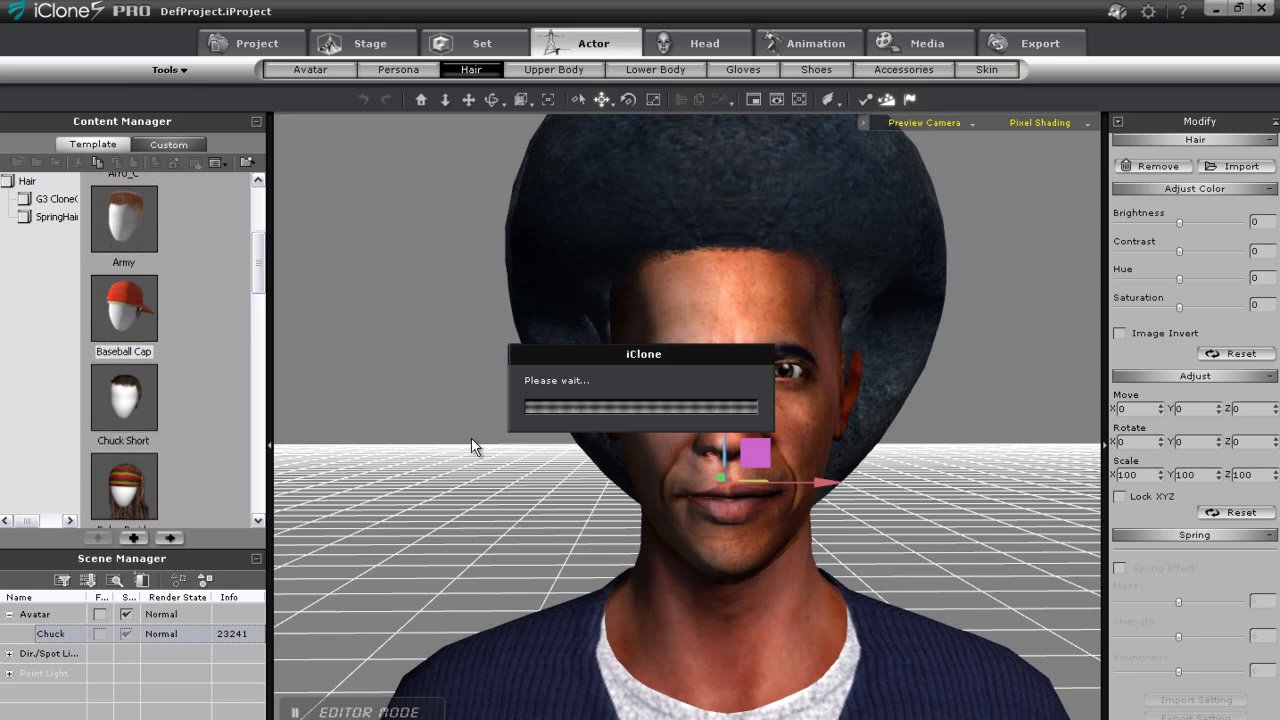
# Remove the Baseball Cap from the avatar's head so that no hair item is worn
pyautogui.press('x')
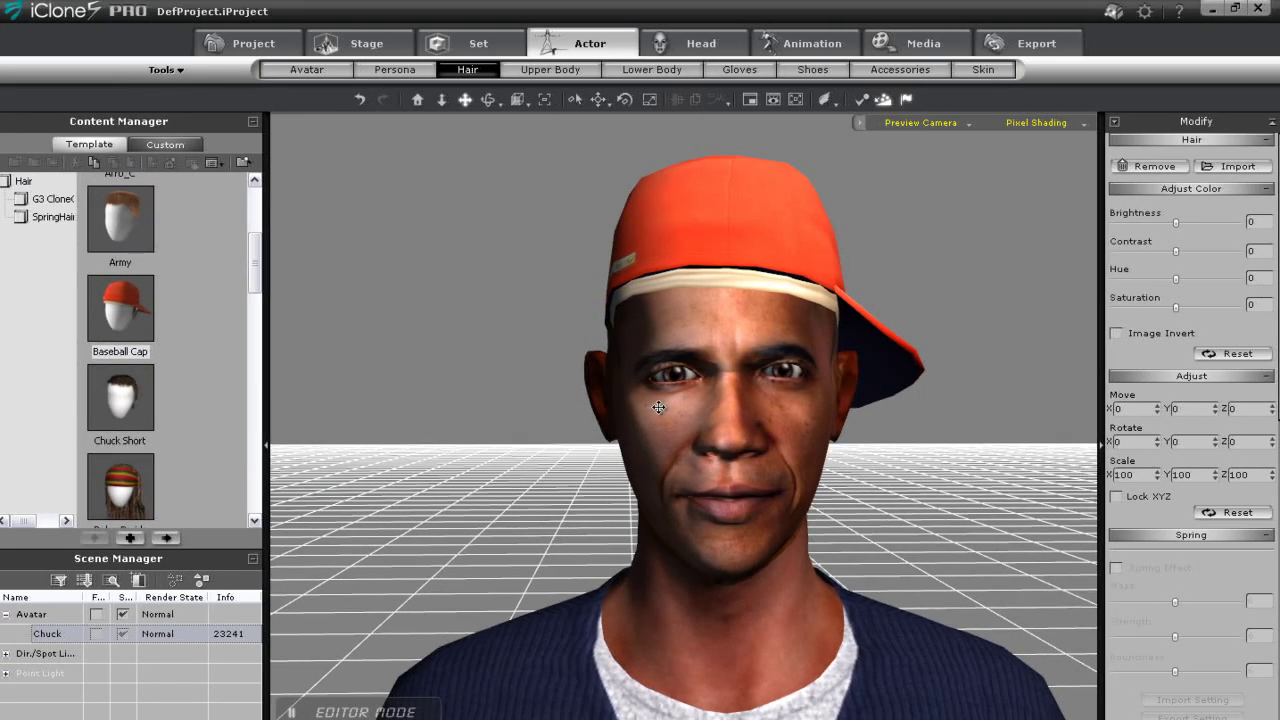
pyautogui.press('Delete')
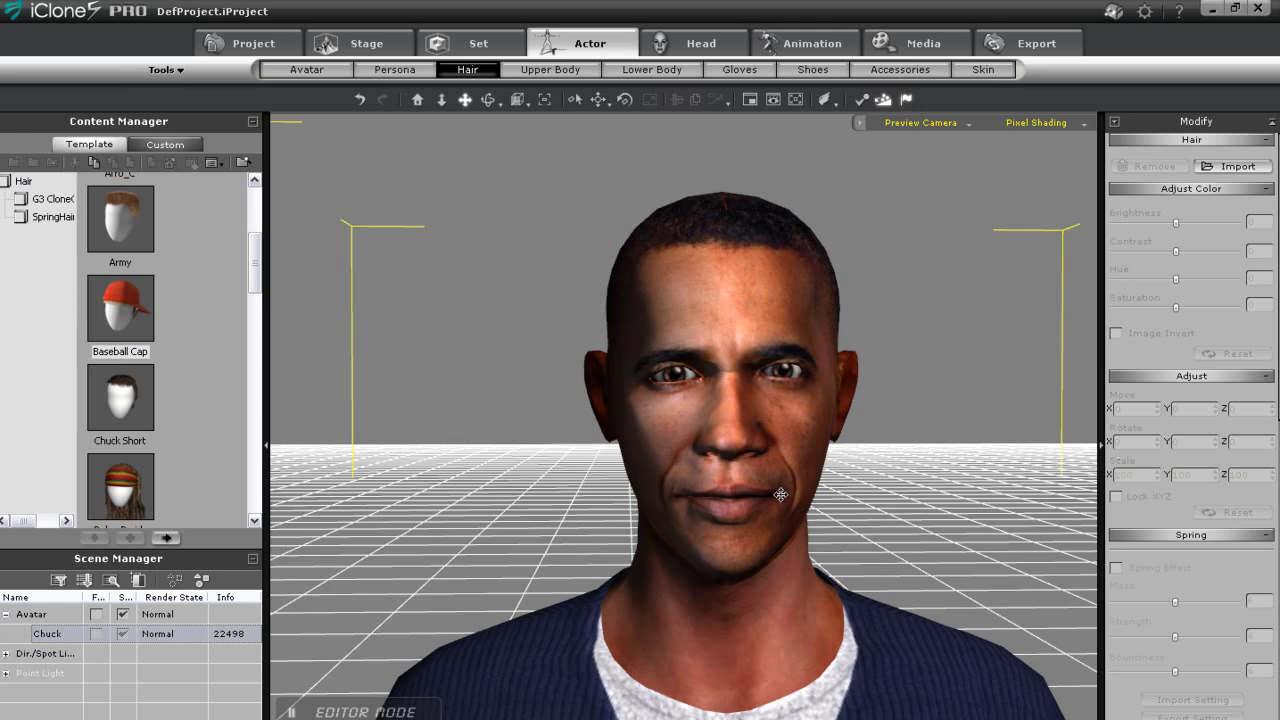
pyautogui.scroll(2, 778, 492)
# Examine the facial feature adjustments offered for the head's eyes and cheeks
pyautogui.click(704, 40)
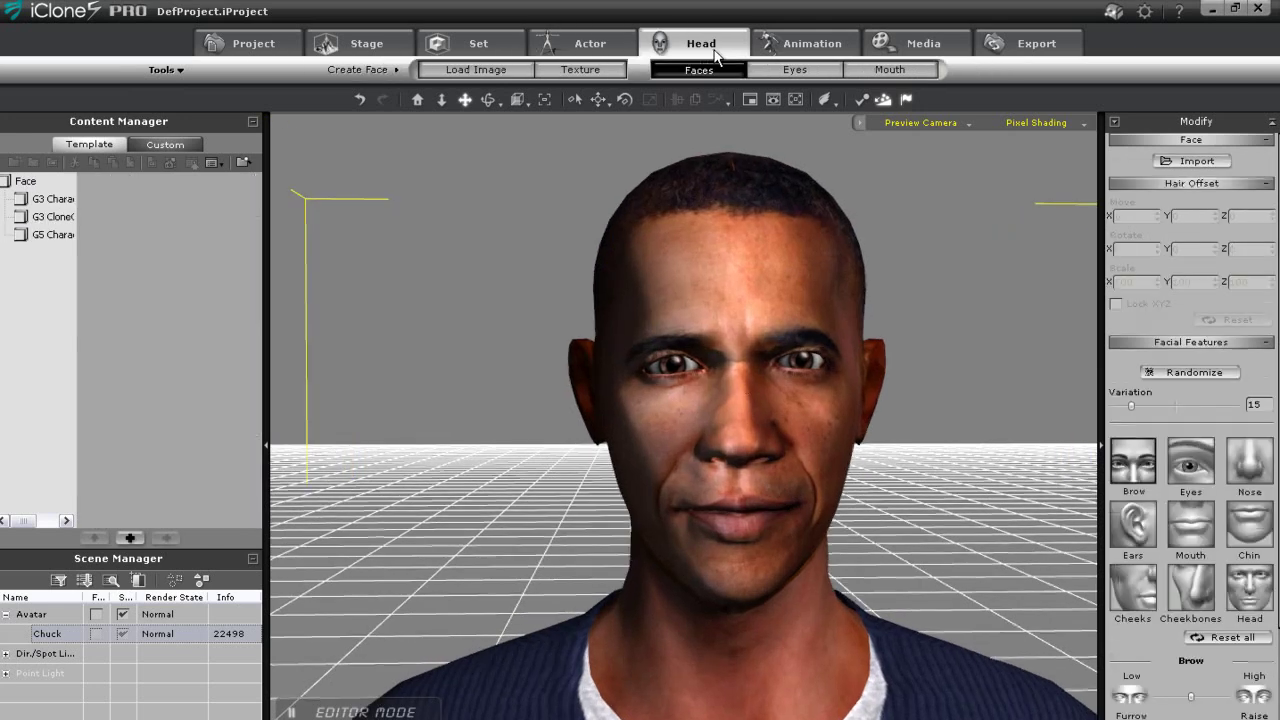
pyautogui.click(1192, 470)
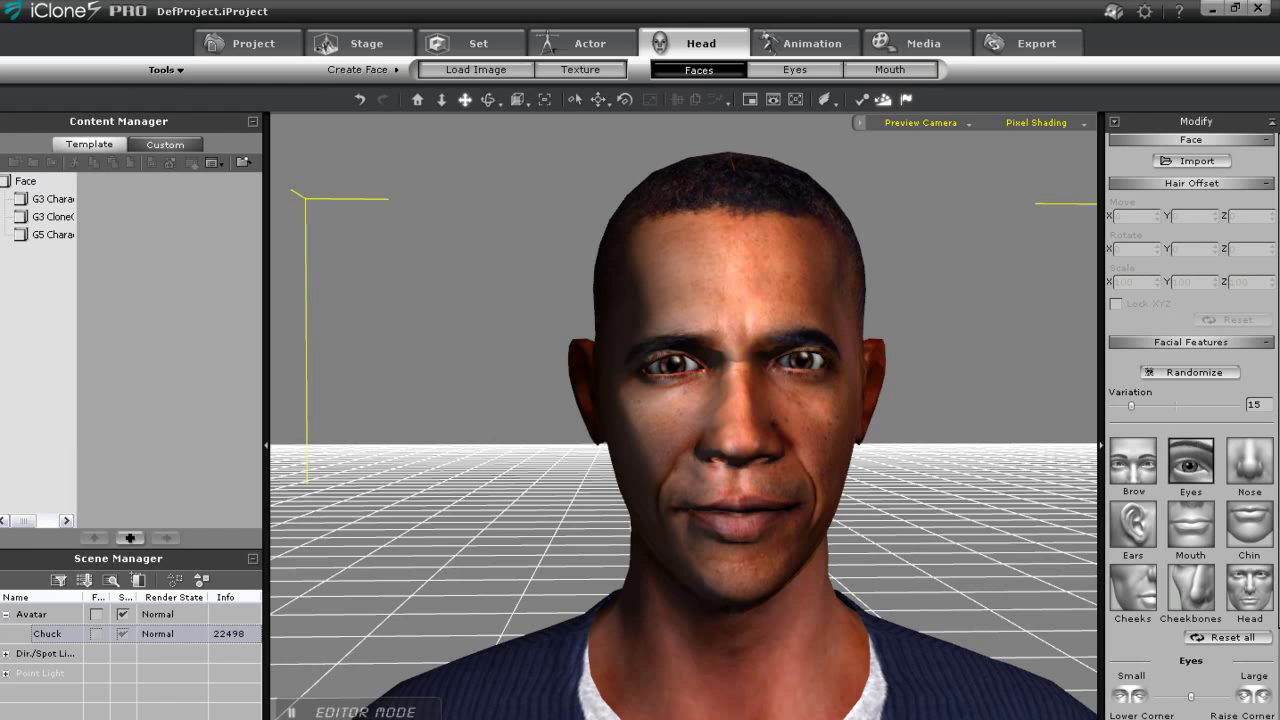
pyautogui.scroll(-3, 1272, 620)
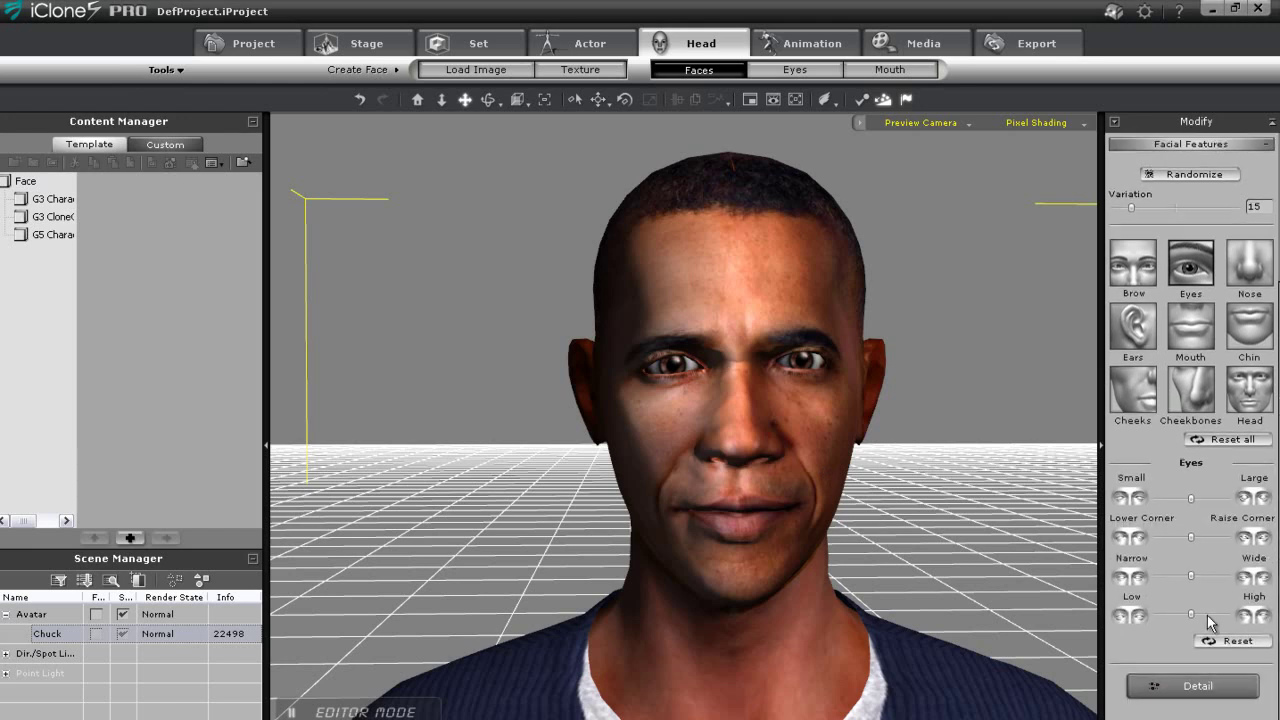
pyautogui.moveTo(1191, 538)
pyautogui.mouseDown()
pyautogui.moveTo(1133, 539)
pyautogui.moveTo(1266, 536)
pyautogui.moveTo(1192, 538)
pyautogui.mouseUp()
pyautogui.click(1148, 393)
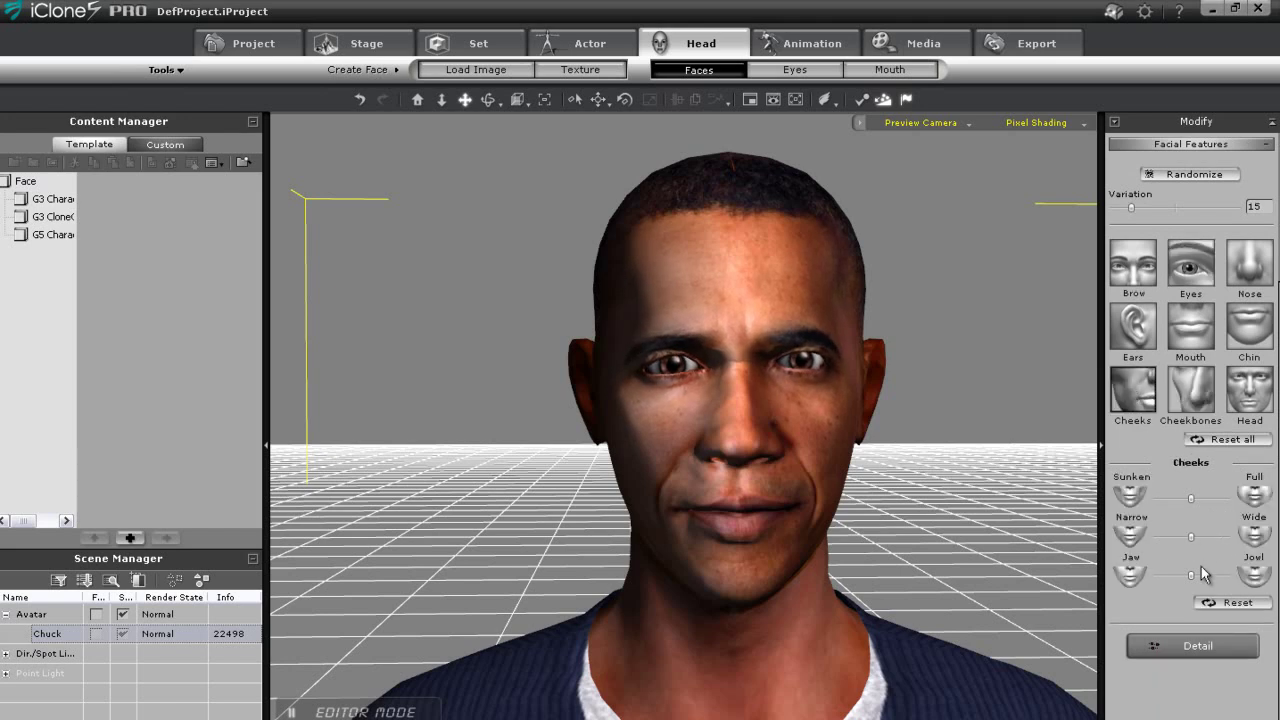
pyautogui.moveTo(1190, 537); pyautogui.dragTo(1195, 537)
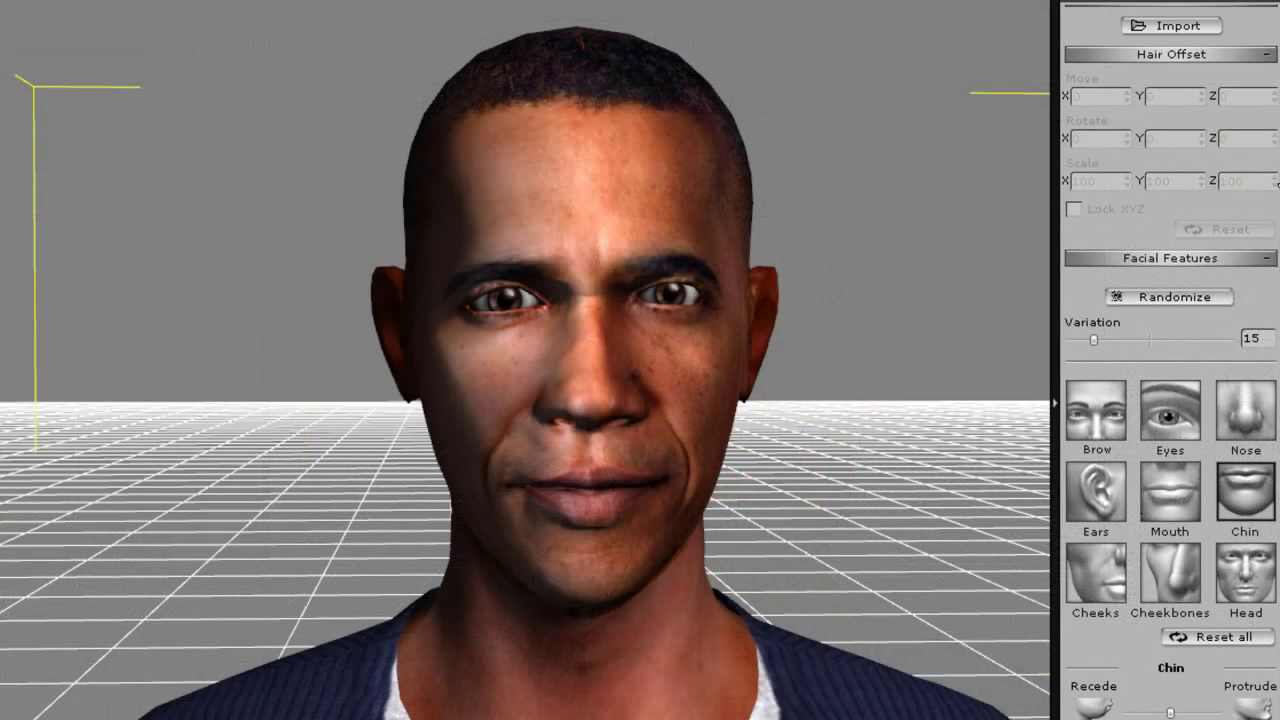
# Set the facial feature Variation to 79 and try several randomized versions of the face
pyautogui.scroll(1, 1255, 220)
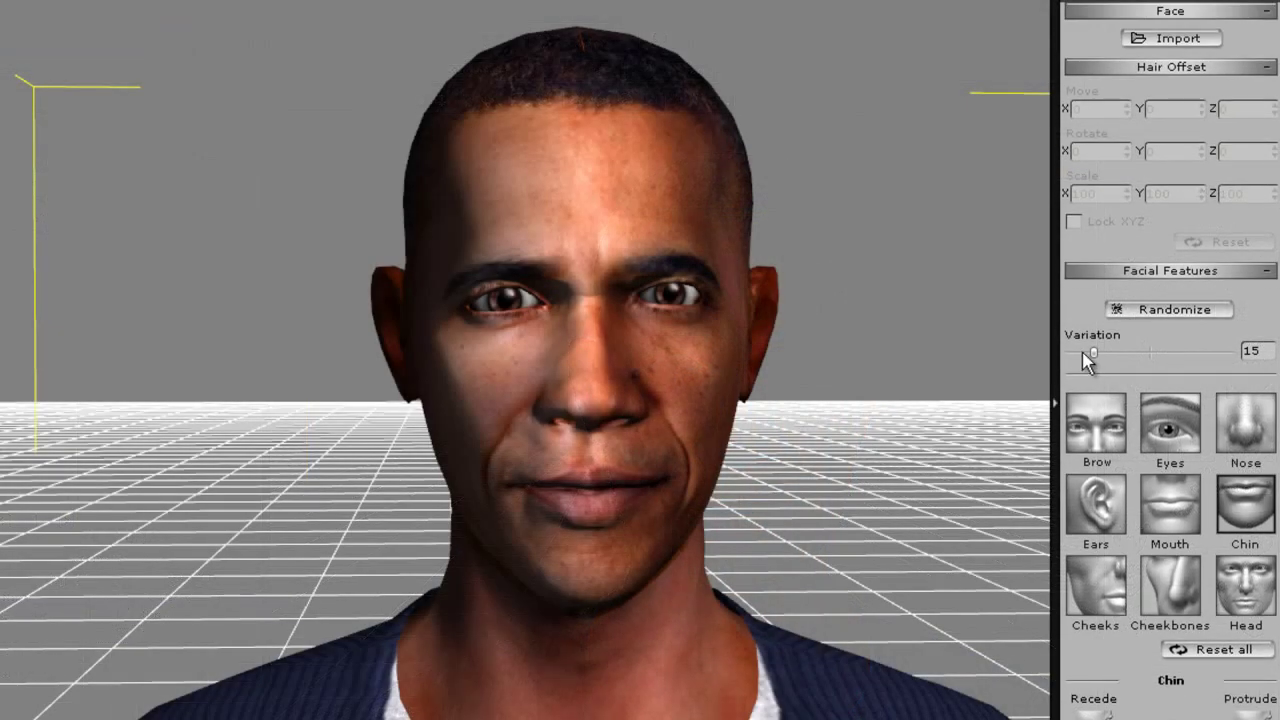
pyautogui.moveTo(1092, 353); pyautogui.dragTo(1175, 353)
pyautogui.click(1173, 309)
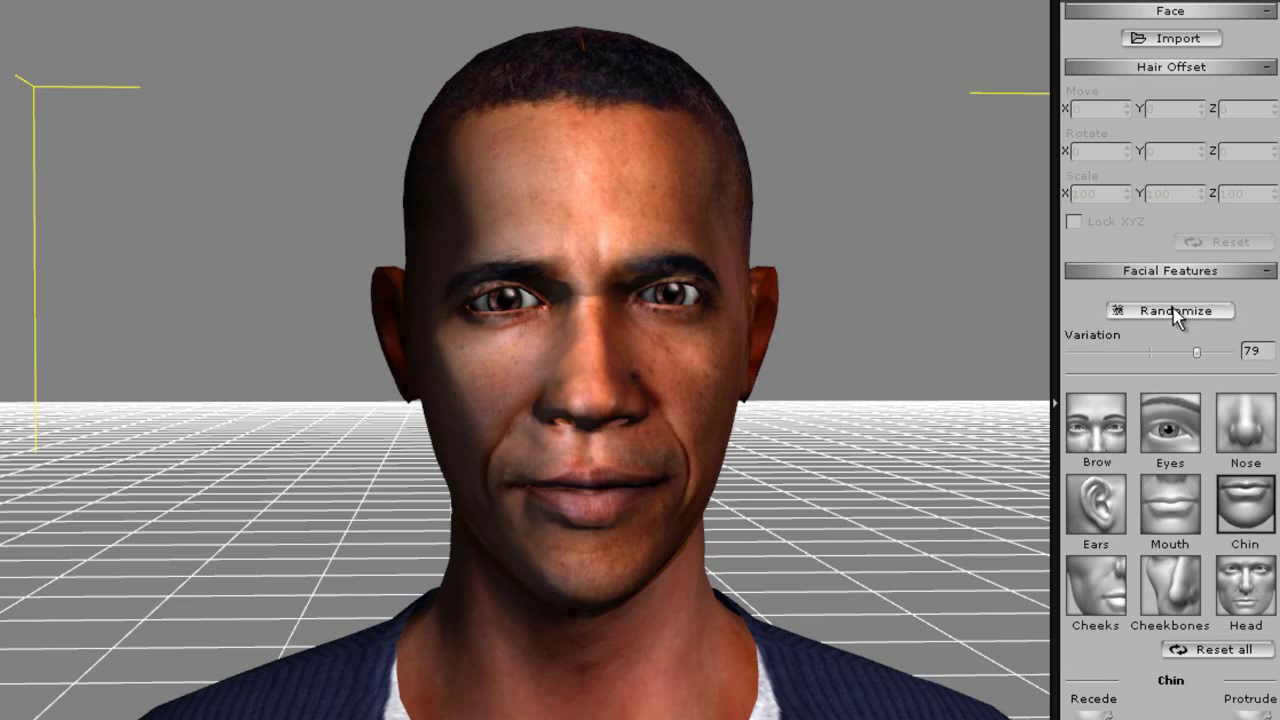
pyautogui.click(1173, 309)
pyautogui.click(1176, 312)
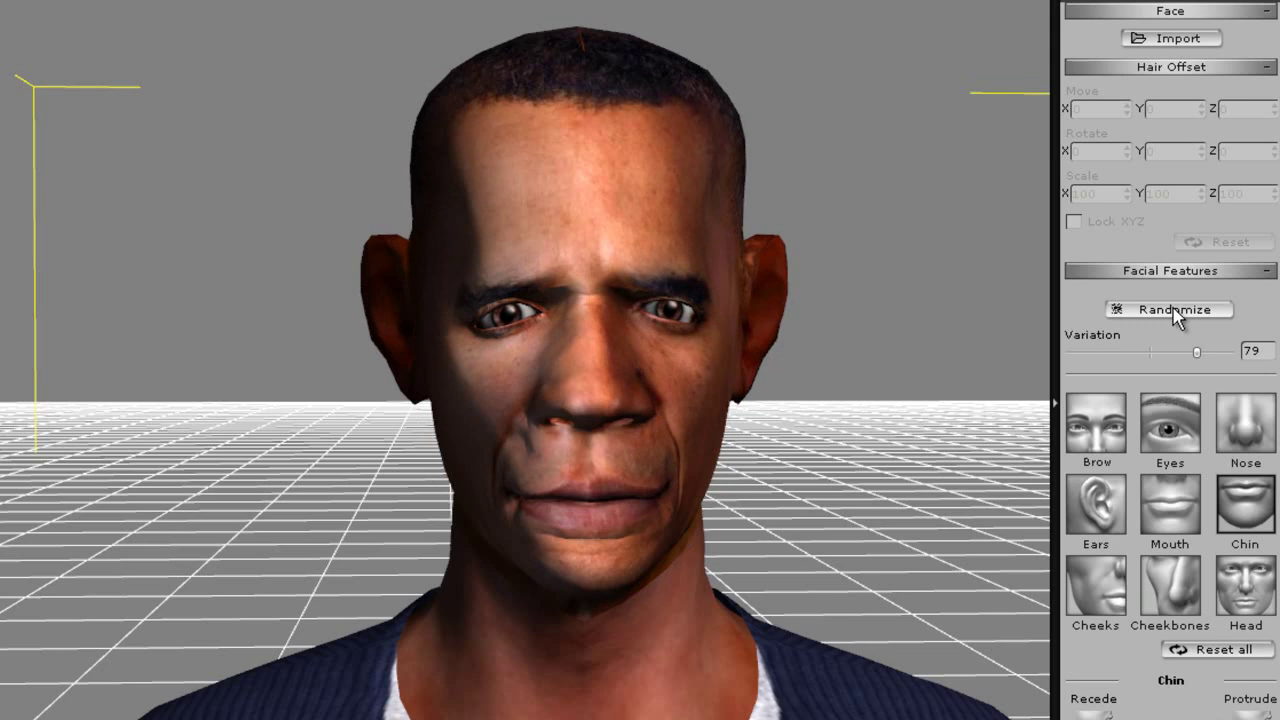
pyautogui.click(1176, 312)
pyautogui.click(1176, 312)
pyautogui.click(1176, 312)
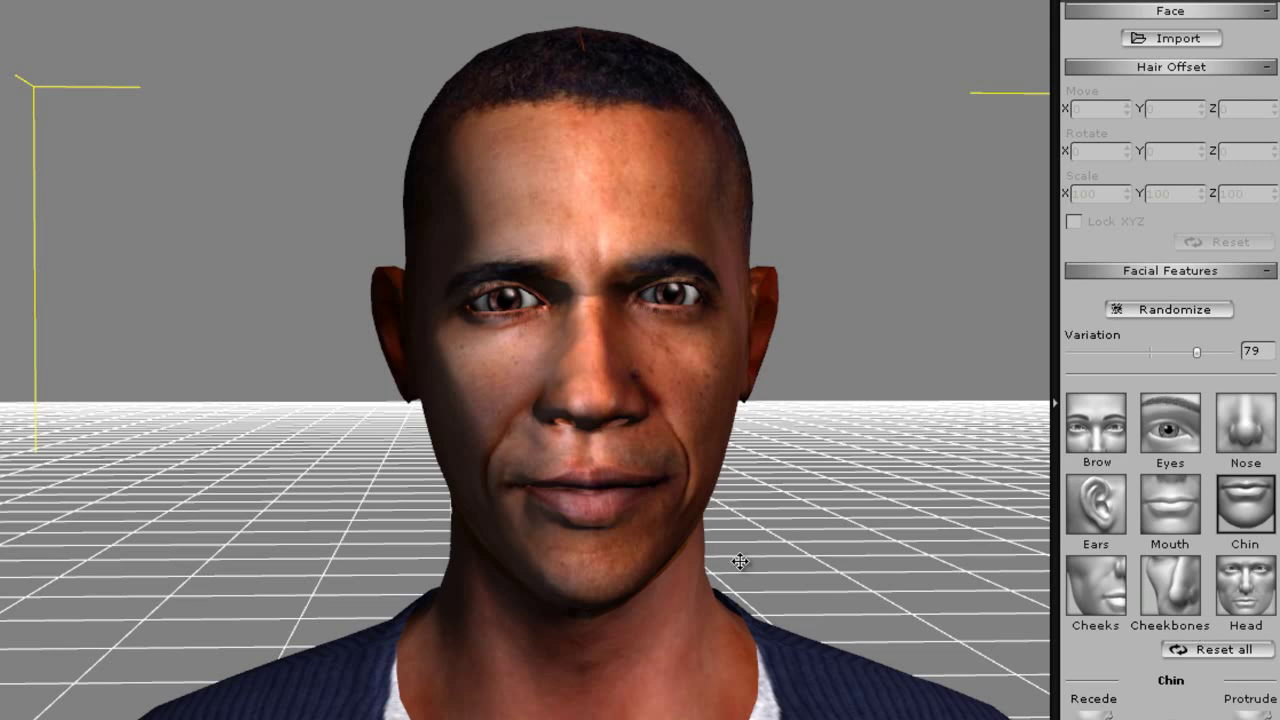
# Frame the whole avatar from head to feet to examine the full body
pyautogui.scroll(-2, 634, 398)
pyautogui.moveTo(634, 398); pyautogui.dragTo(644, 497)
pyautogui.press('x')
pyautogui.moveTo(630, 547); pyautogui.dragTo(657, 351)
pyautogui.press('z')
pyautogui.press('x')
pyautogui.moveTo(618, 429); pyautogui.dragTo(589, 270)
pyautogui.press('c')
pyautogui.press('z')
pyautogui.press('x')
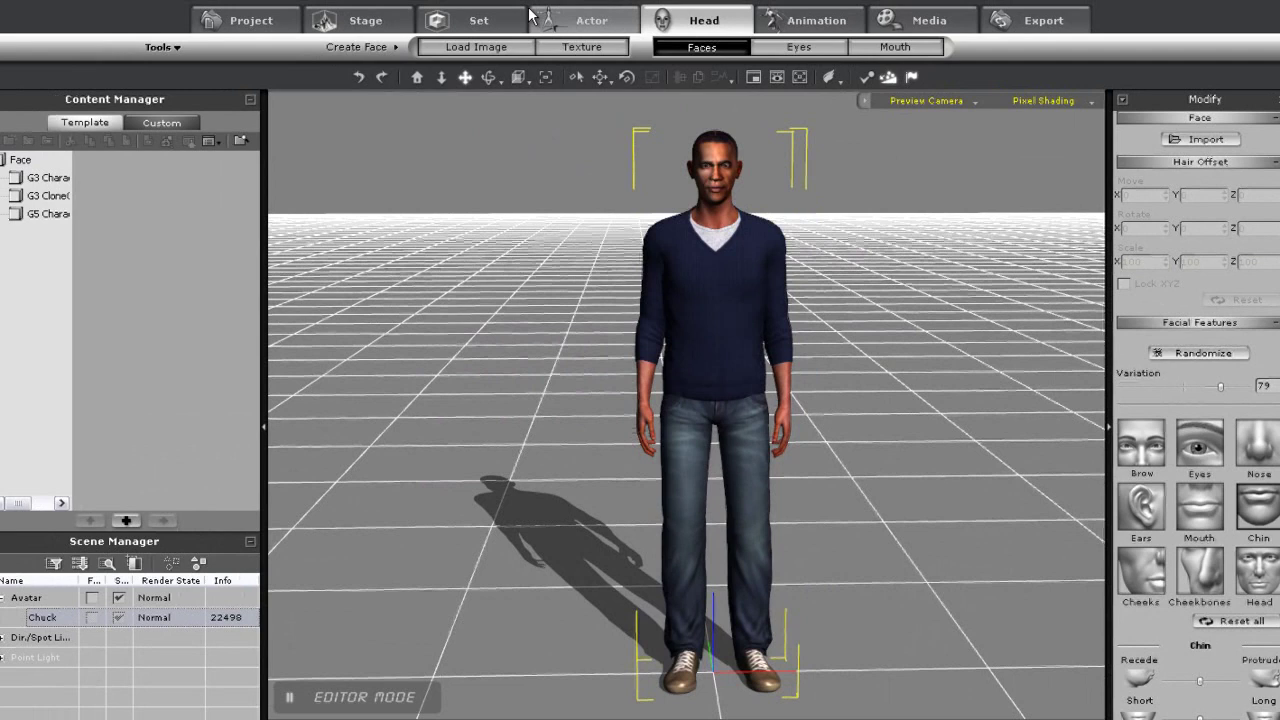
# Open the Avatar Proportion settings for the avatar's body
pyautogui.click(585, 20)
pyautogui.click(307, 50)
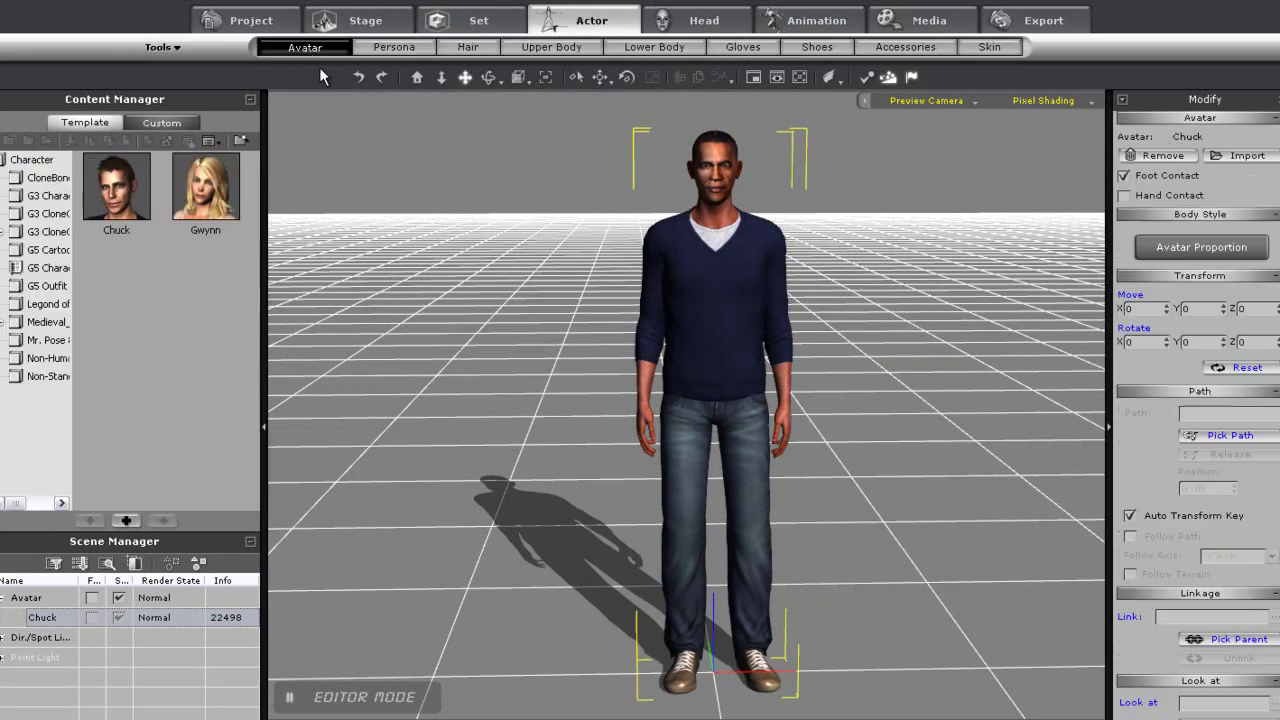
pyautogui.click(1219, 248)
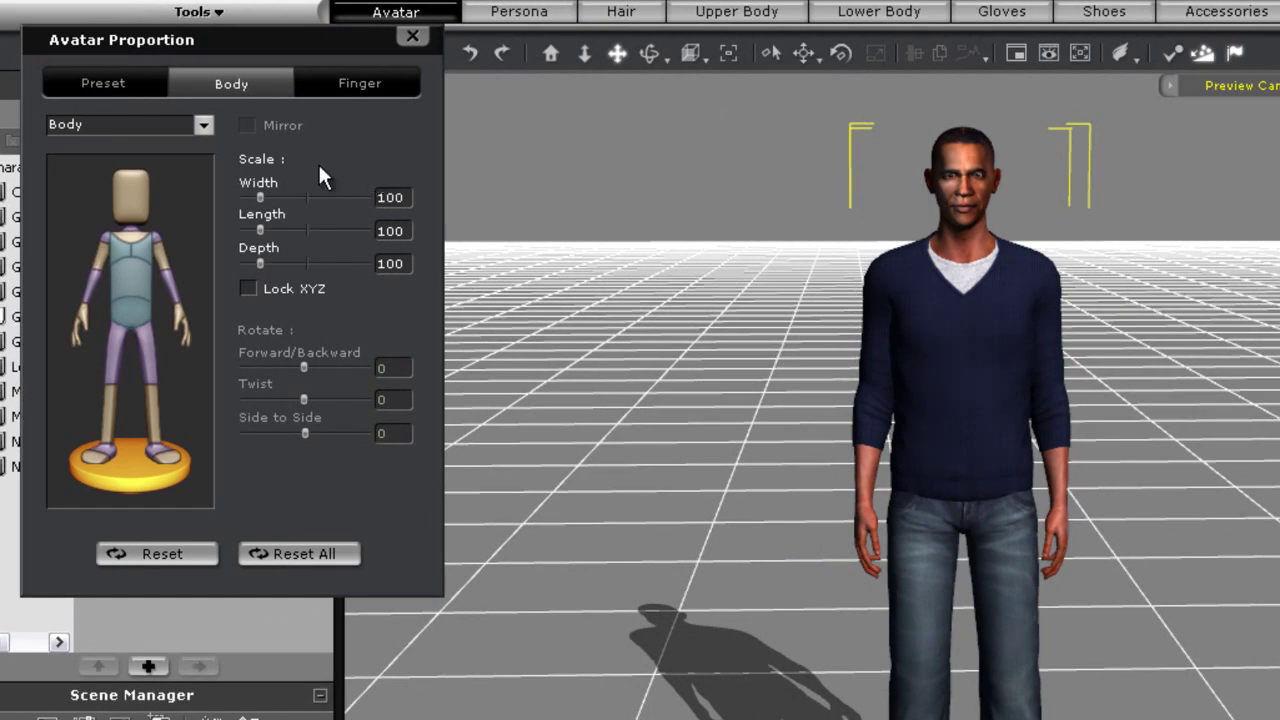
# Try a different width scale for the head and set it back to 100
pyautogui.click(135, 208)
pyautogui.moveTo(261, 196)
pyautogui.mouseDown()
pyautogui.moveTo(272, 198)
pyautogui.moveTo(244, 198)
pyautogui.moveTo(259, 198)
pyautogui.mouseUp()
pyautogui.doubleClick(391, 197)
pyautogui.write('100')
pyautogui.press('Return')
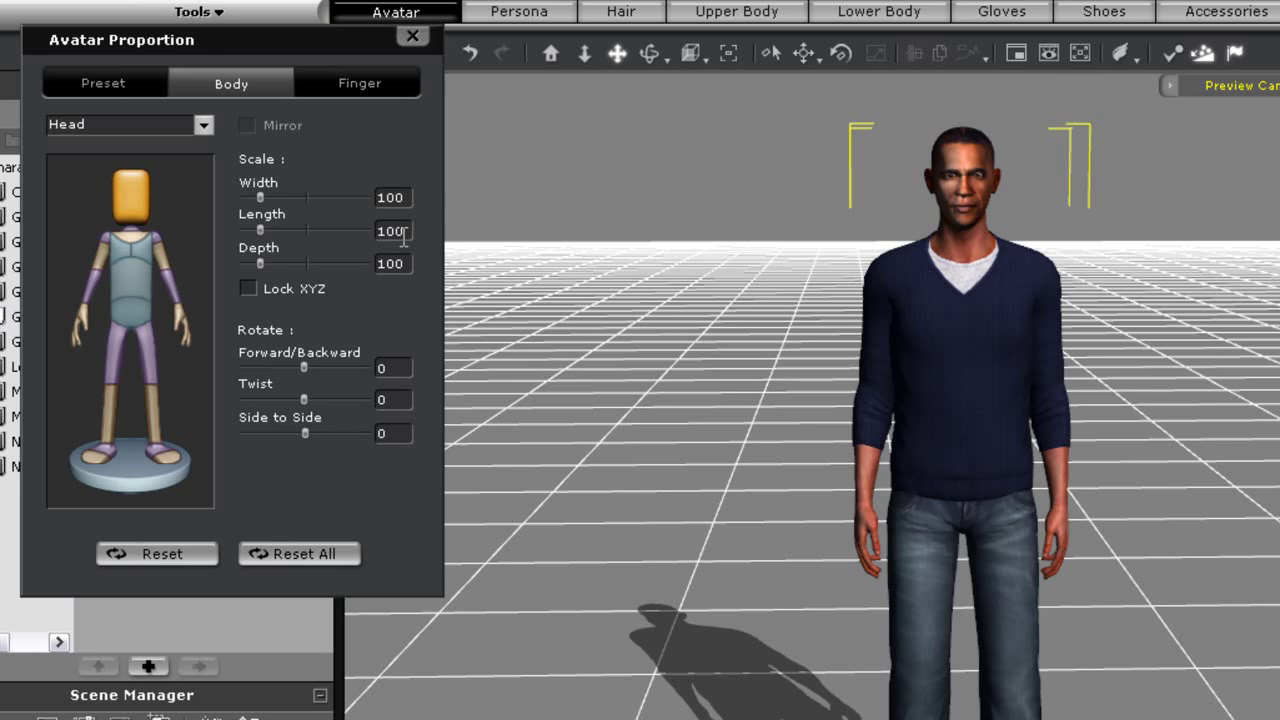
# Try the Strong and Slim body proportion presets on the avatar
pyautogui.click(135, 80)
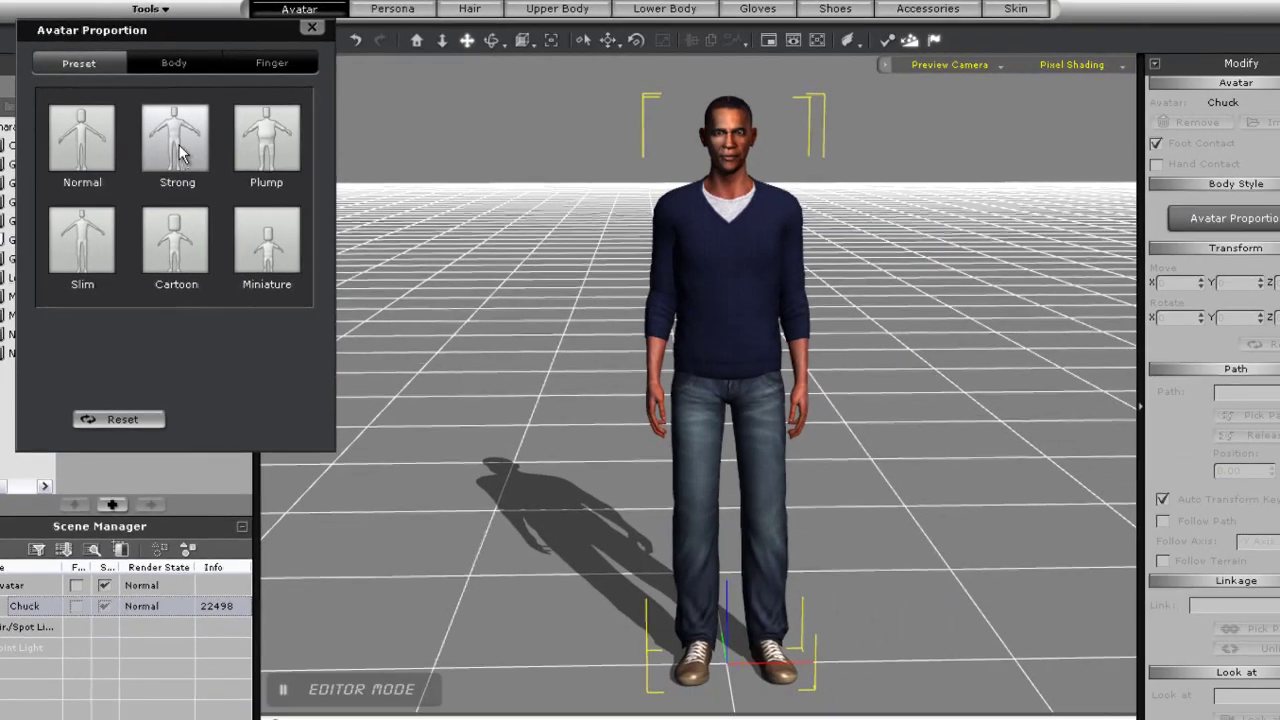
pyautogui.click(233, 192)
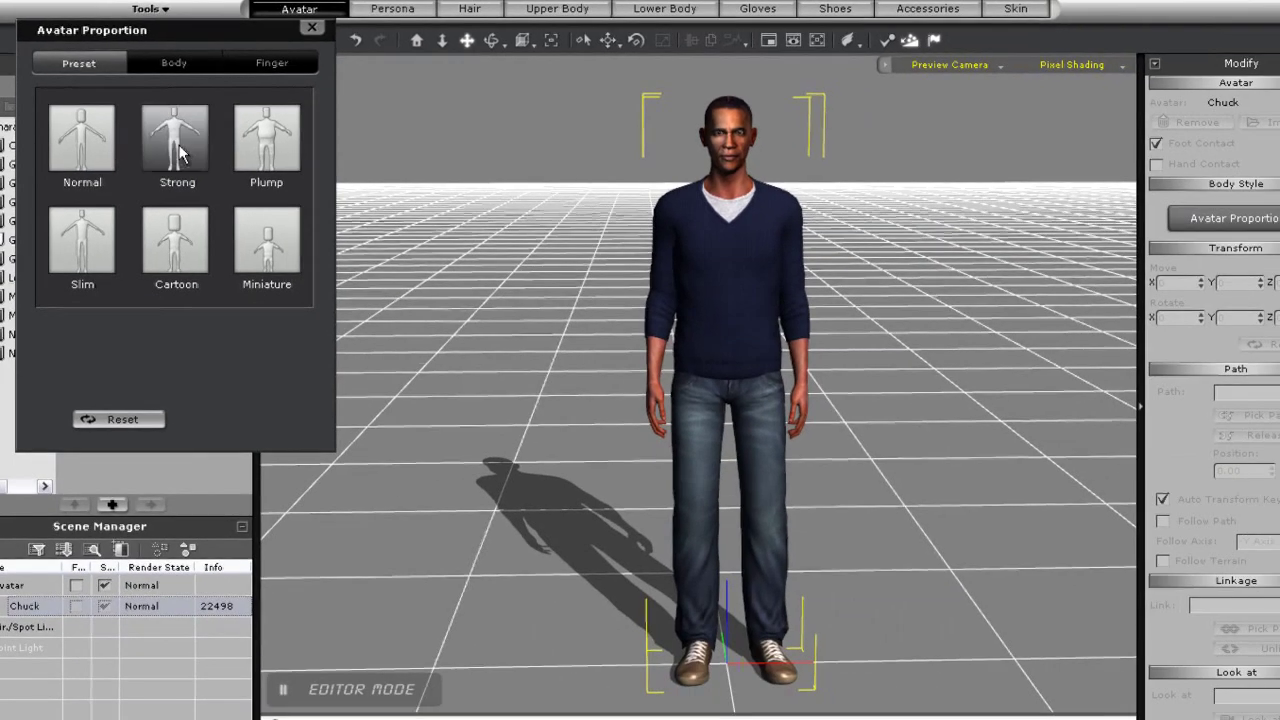
pyautogui.click(83, 256)
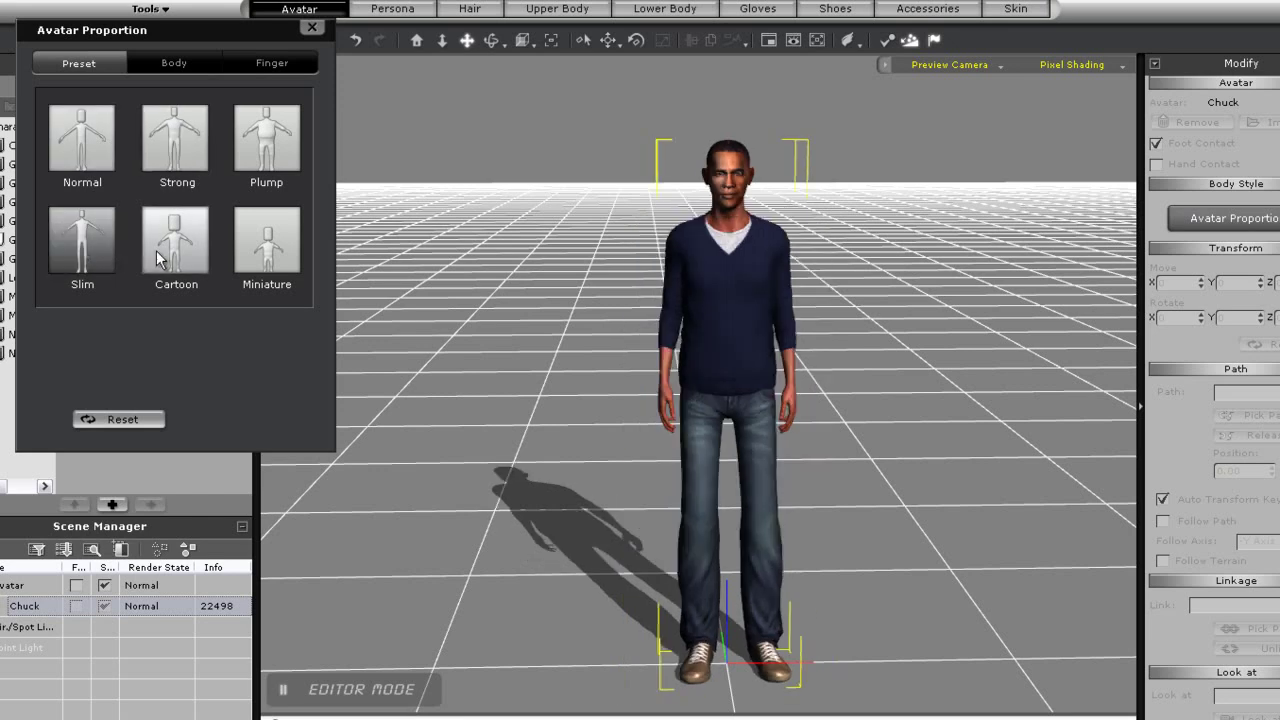
# Apply the Cartoon body proportion preset to the avatar and inspect the result up close
pyautogui.click(188, 247)
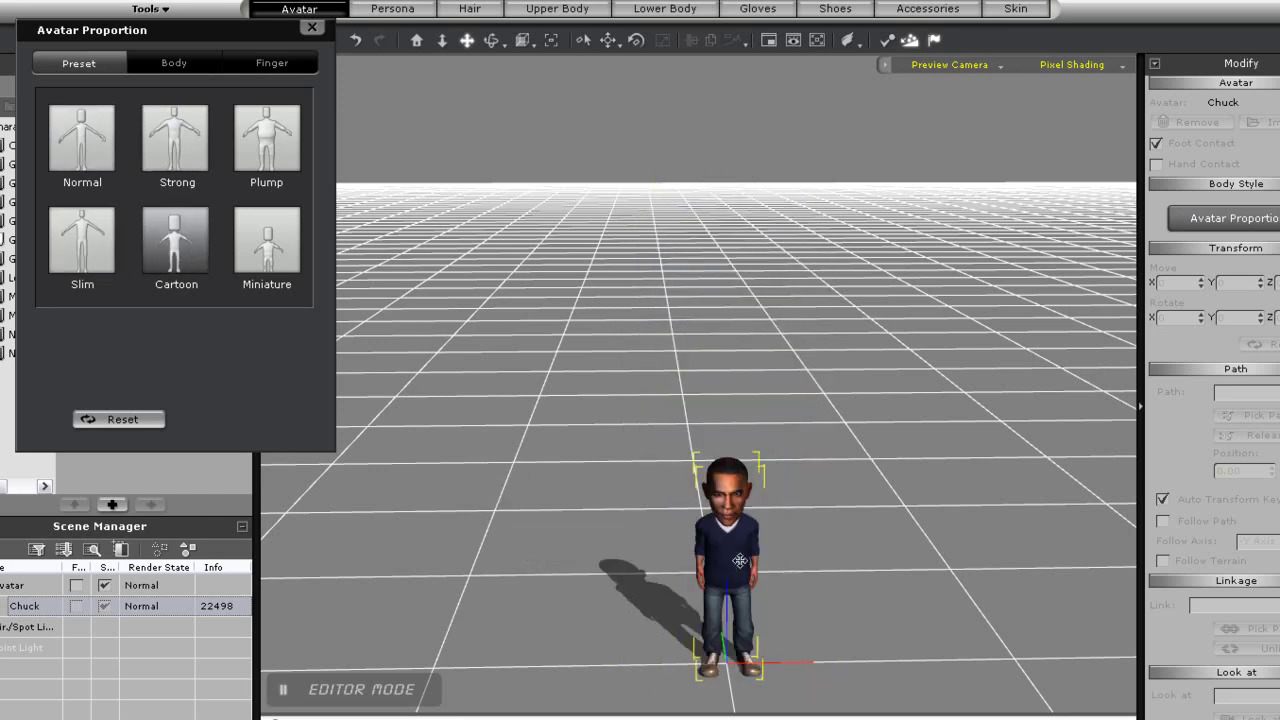
pyautogui.scroll(8, 734, 567)
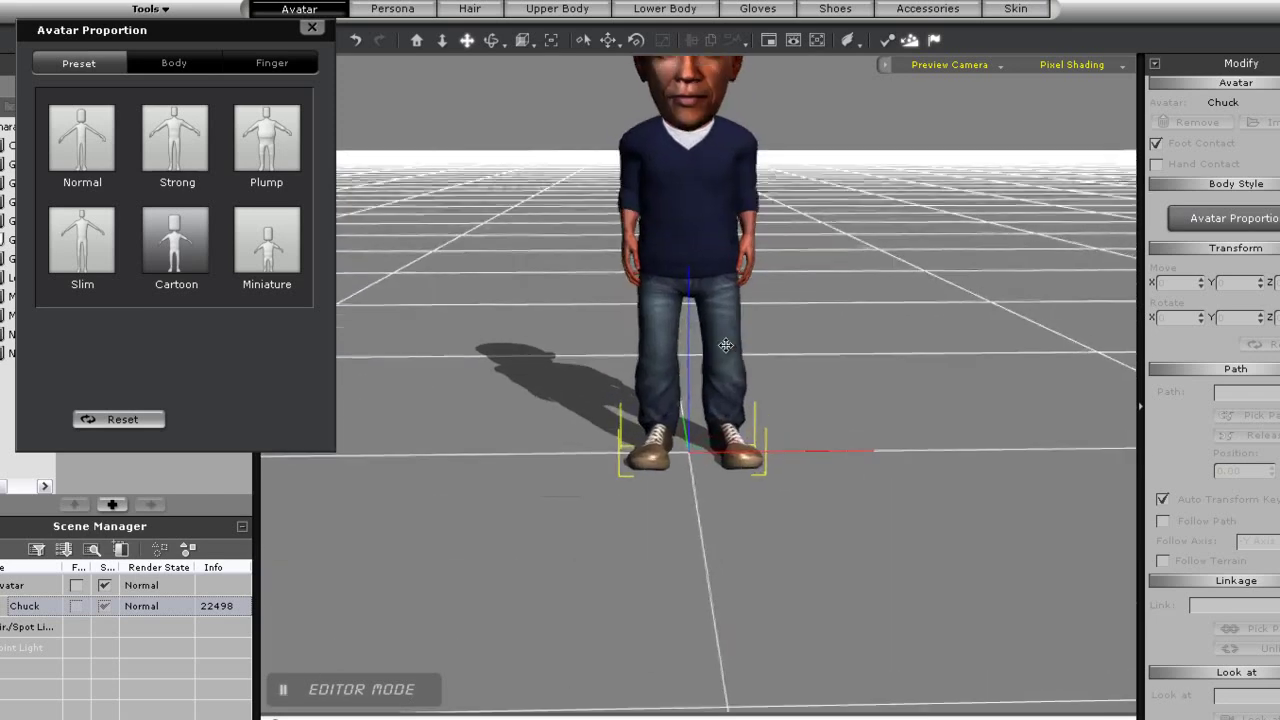